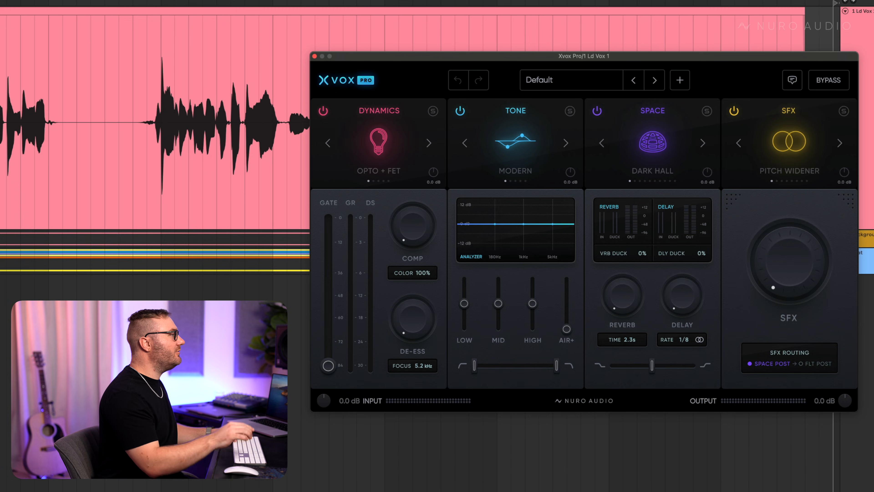
Raise the compressor amount to just under halfway during playback and switch the Dynamics module to the Smooth mode.
left_click_drag(414, 230, 428, 142)
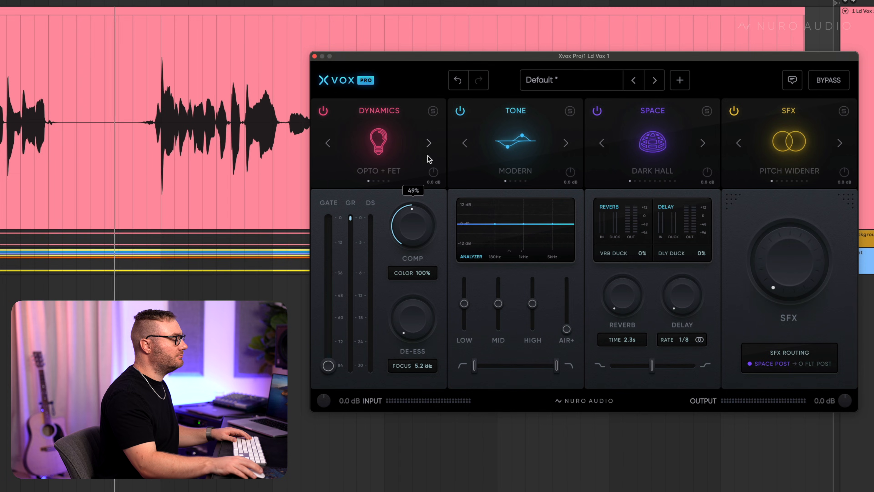
mouse_move(425, 233)
left_mouse_down()
mouse_move(425, 223)
mouse_move(427, 239)
left_mouse_up()
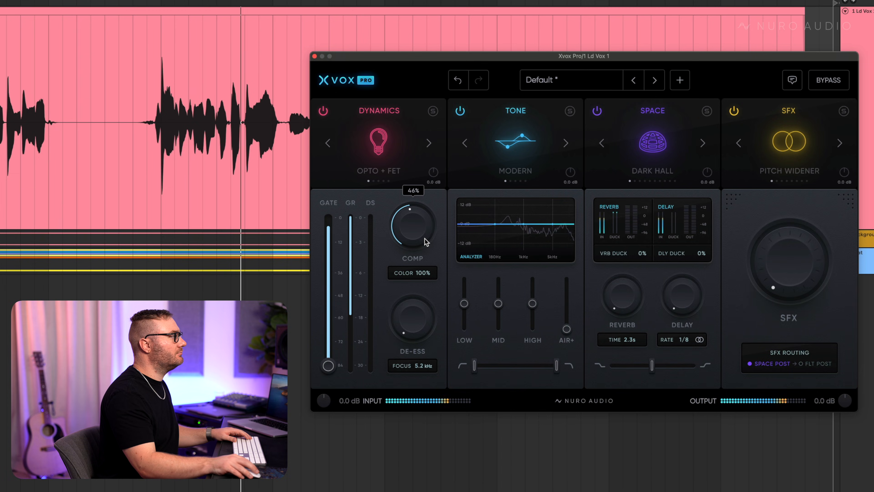
left_click(428, 143)
left_click_drag(419, 239, 431, 240)
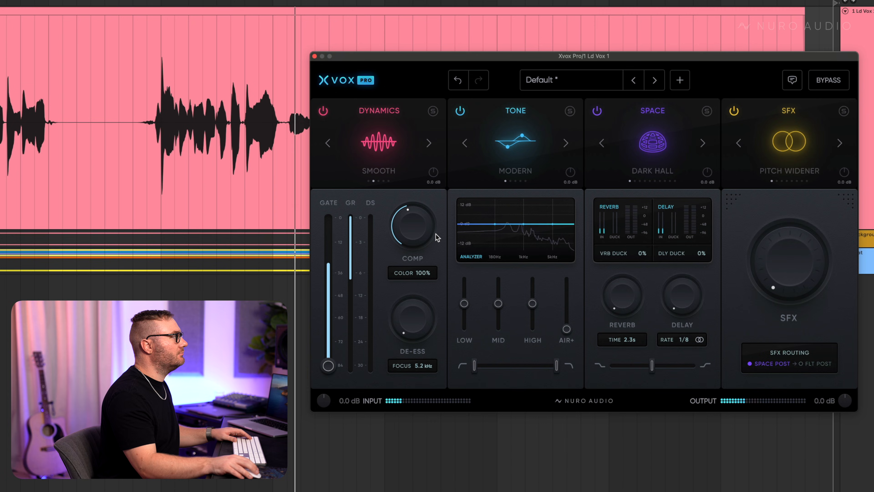
key("space")
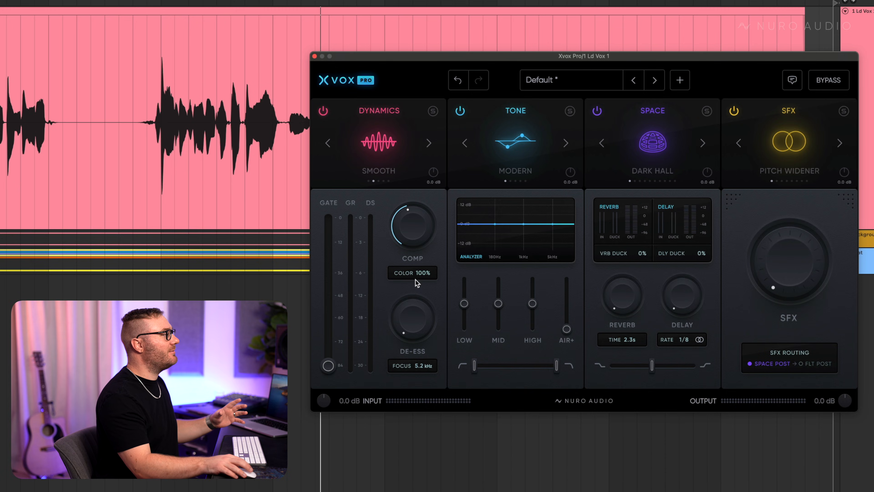
Try stronger compressor color amounts on the vocal, auditioning it at 192%.
left_click_drag(429, 273, 442, 242)
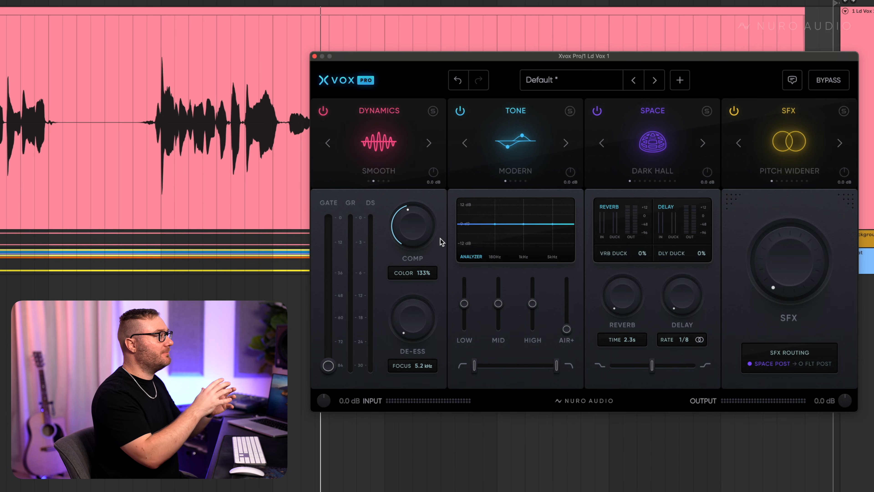
double_click(428, 274)
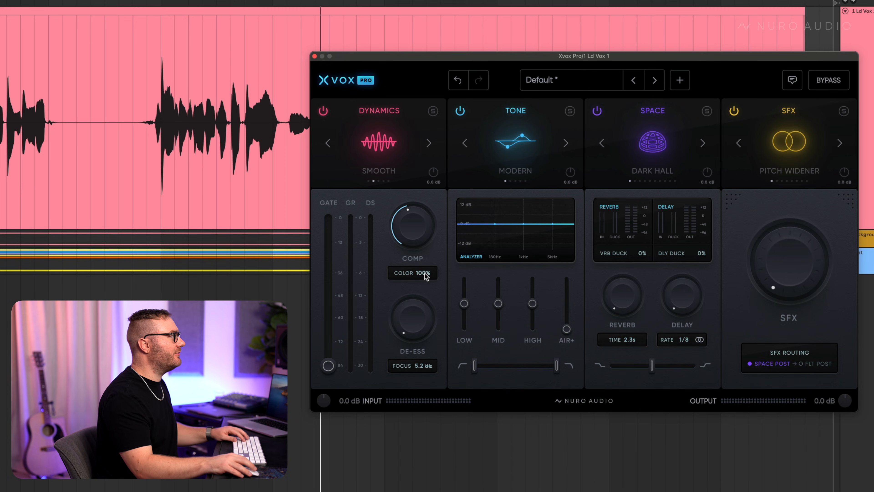
key("space")
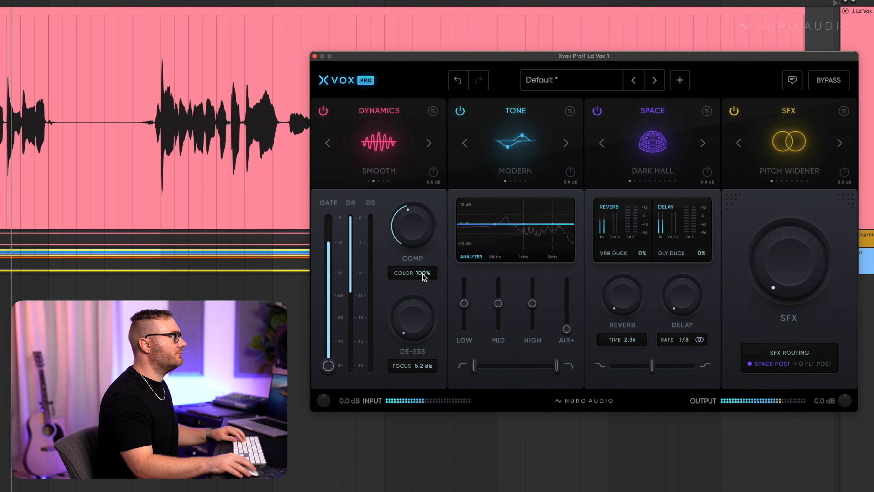
left_click_drag(424, 274, 449, 165)
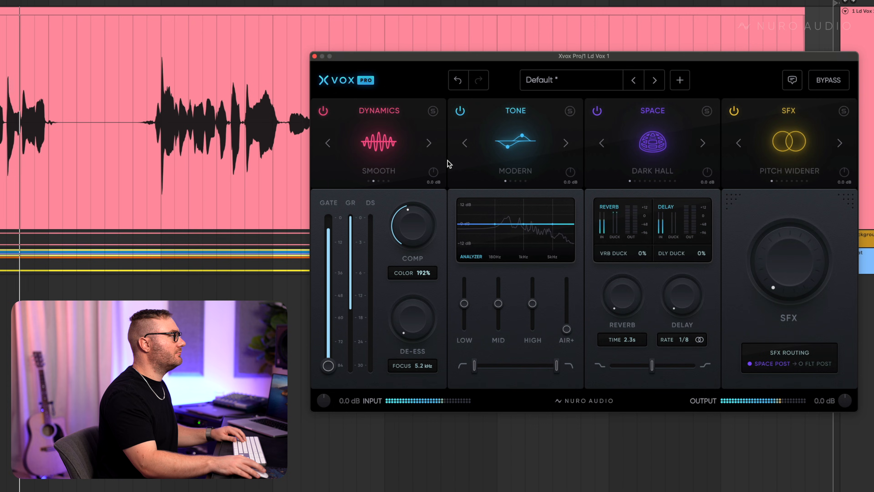
key("space")
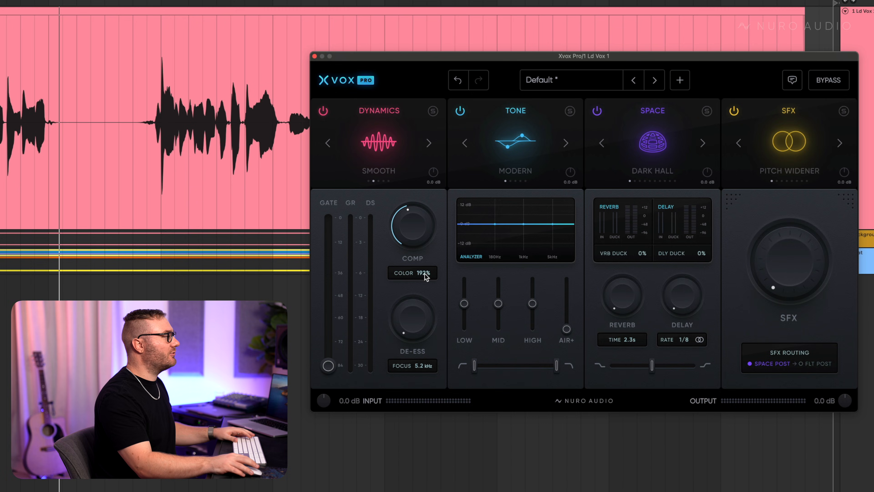
Set the compressor color to 134% and play the vocal back to check it.
key("space")
left_click_drag(425, 275, 425, 307)
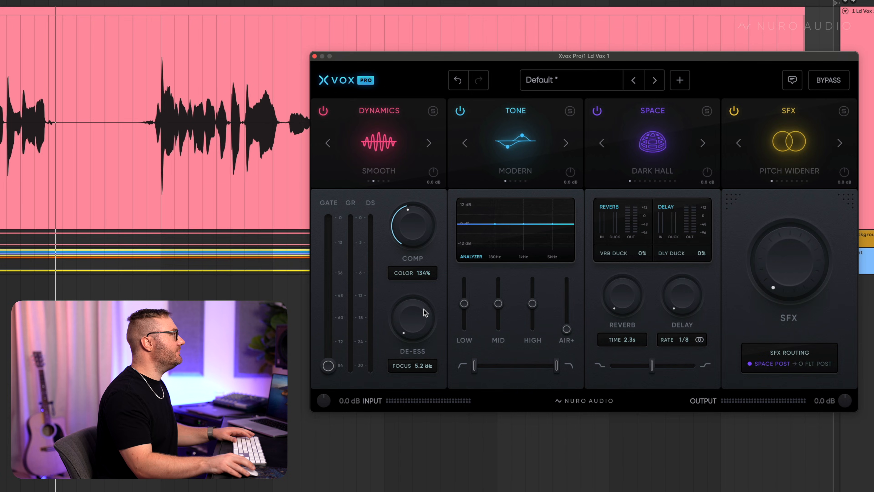
key("space")
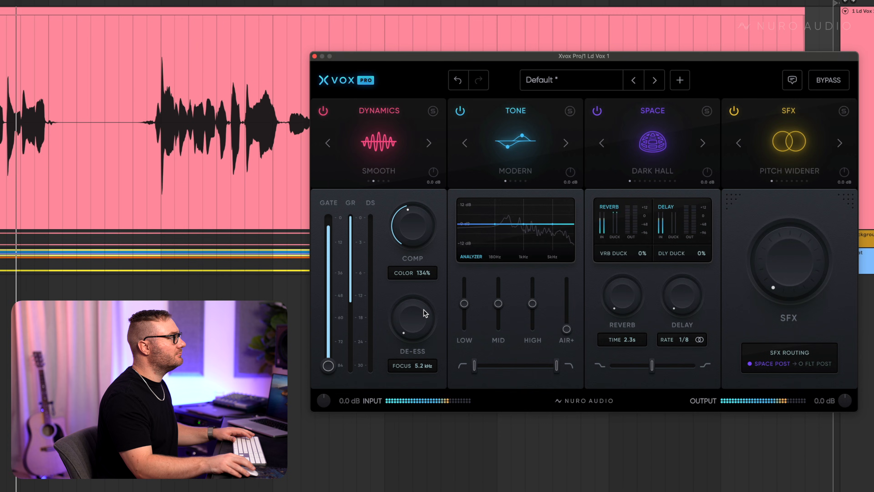
key("space")
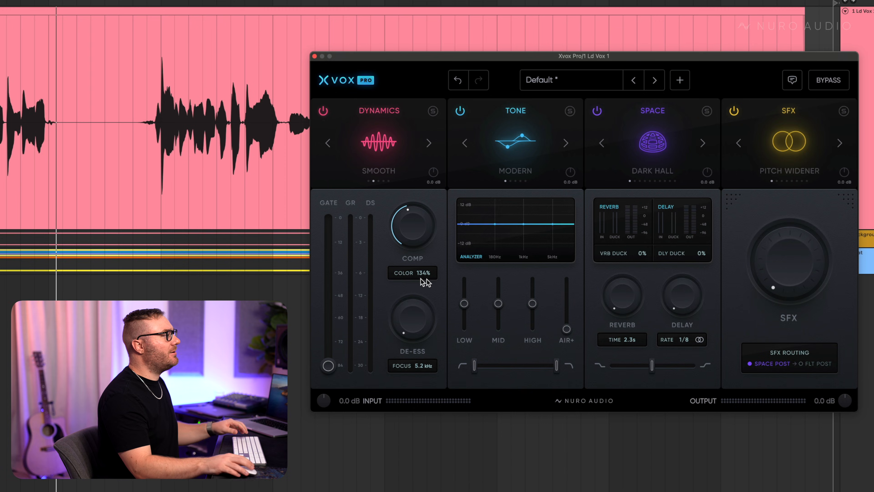
Try a strong High band boost in the Tone module and audition the vocal with it.
left_click_drag(533, 303, 536, 284)
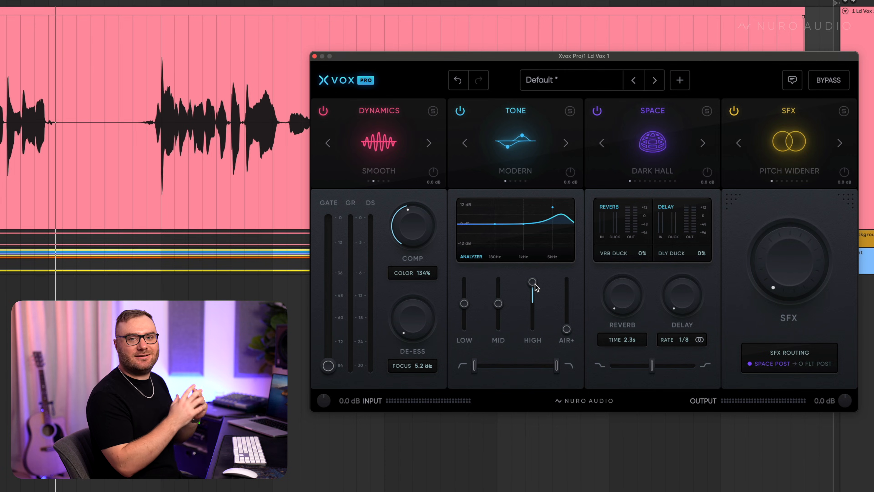
key("space")
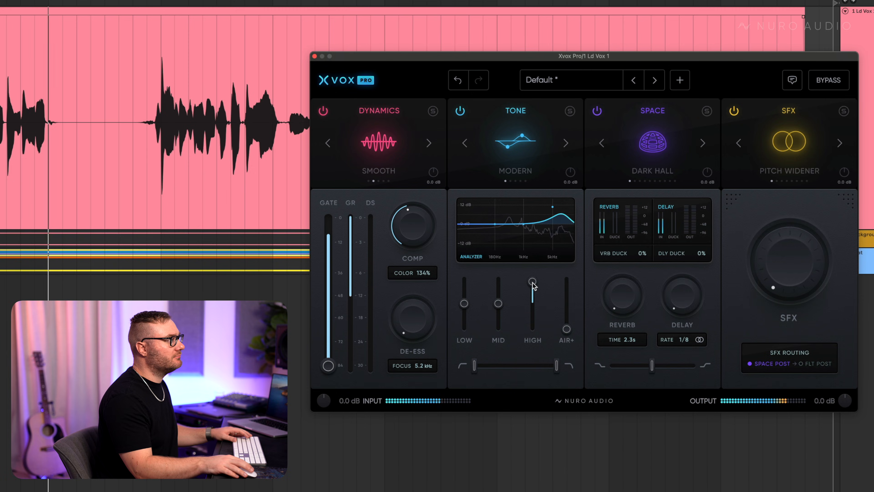
key("space")
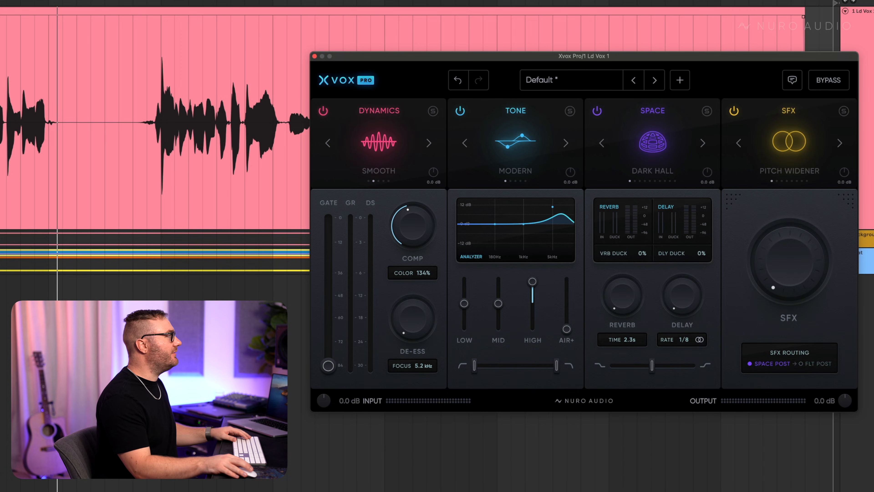
Cut the Tone module's High band slightly and set Air+ to 36% while the vocal plays.
left_click_drag(532, 283, 566, 309)
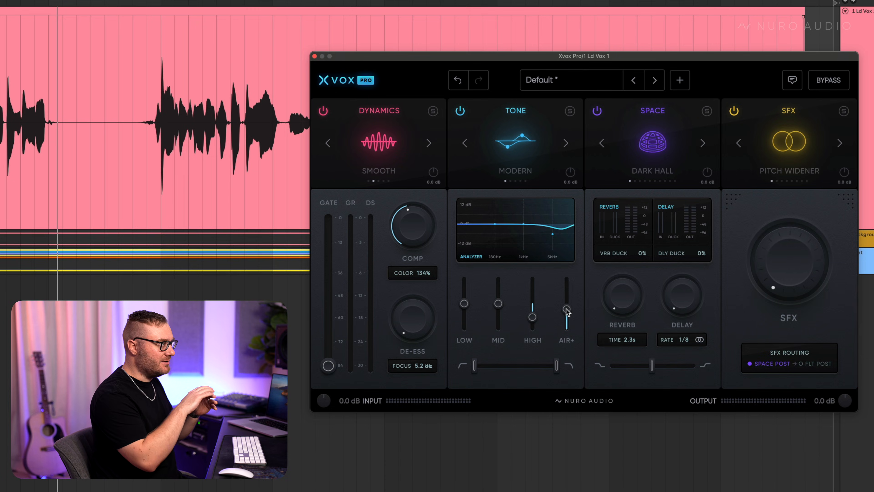
left_click_drag(532, 316, 534, 321)
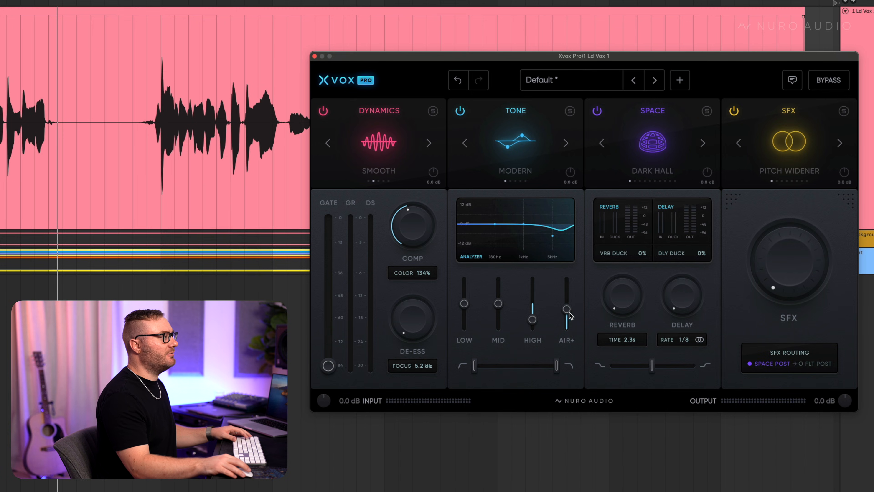
key("space")
mouse_move(569, 313)
left_mouse_down()
mouse_move(534, 315)
mouse_move(566, 313)
left_mouse_up()
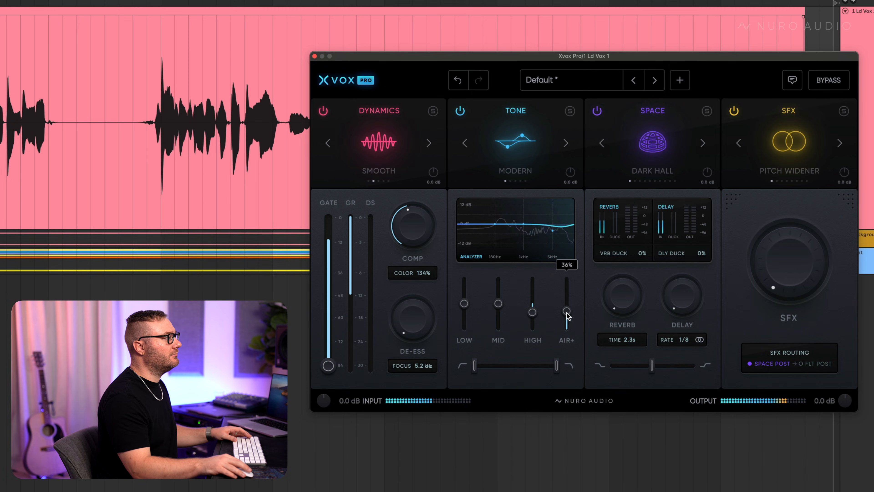
Compare the playing vocal with the Tone module off and on, and lower Air+ slightly.
left_click(461, 111)
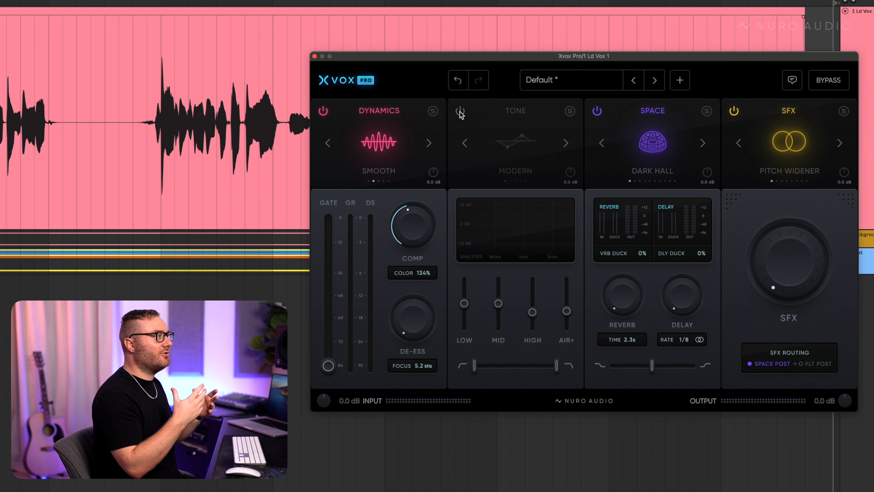
key("space")
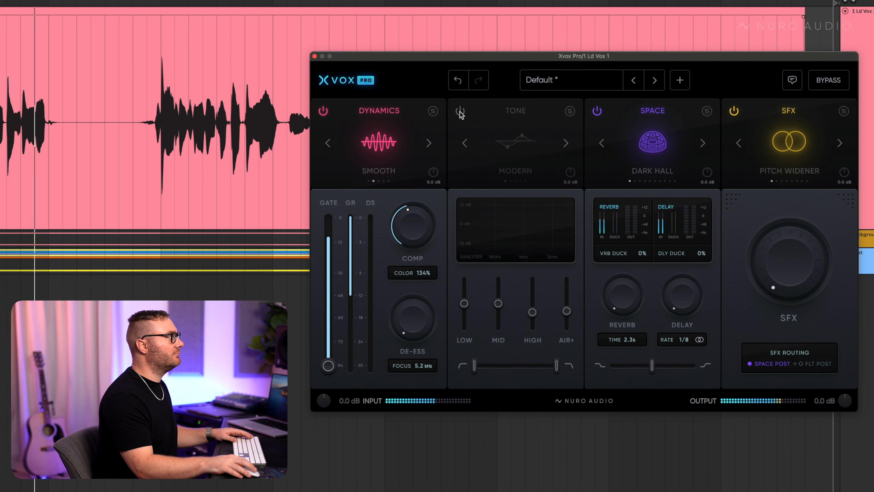
left_click(459, 111)
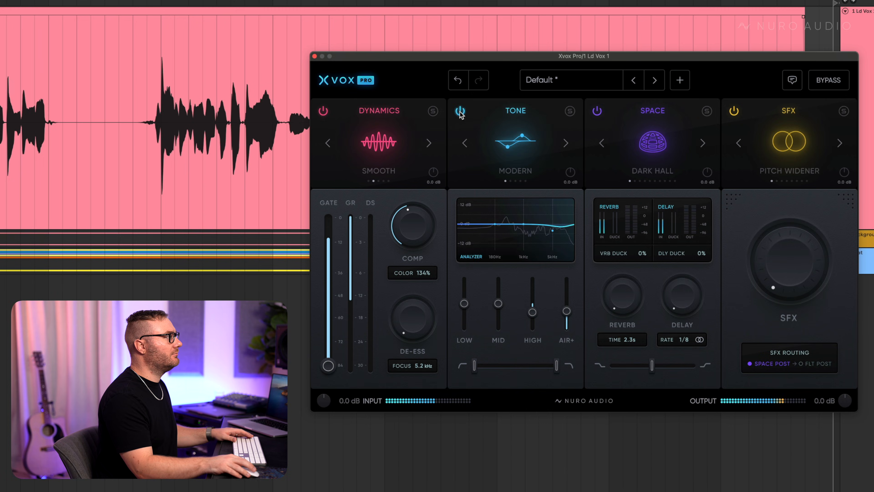
left_click_drag(569, 315, 567, 320)
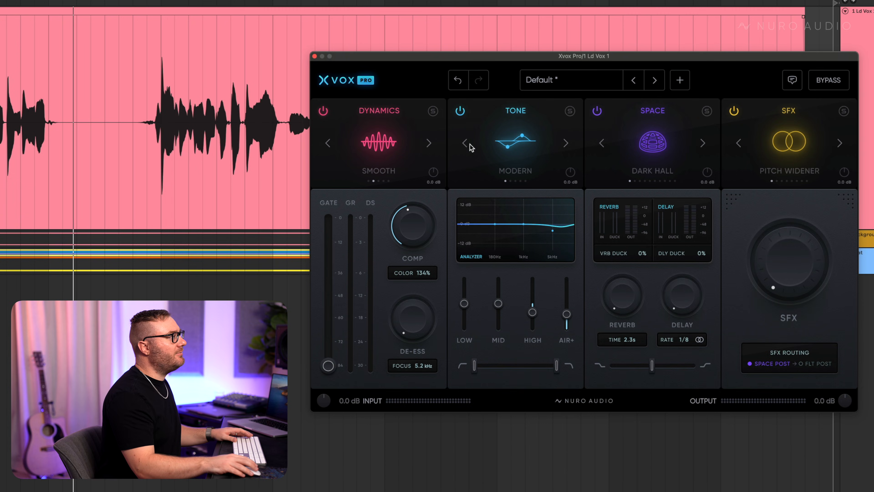
Switch the Tone module to the NYC mode and deepen the High band cut on the EQ curve.
left_click(464, 143)
left_click(465, 145)
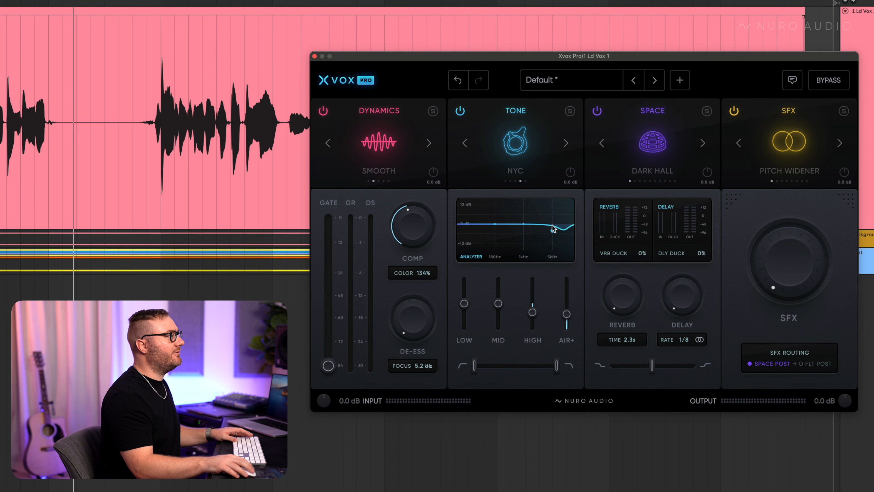
left_click_drag(552, 231, 550, 234)
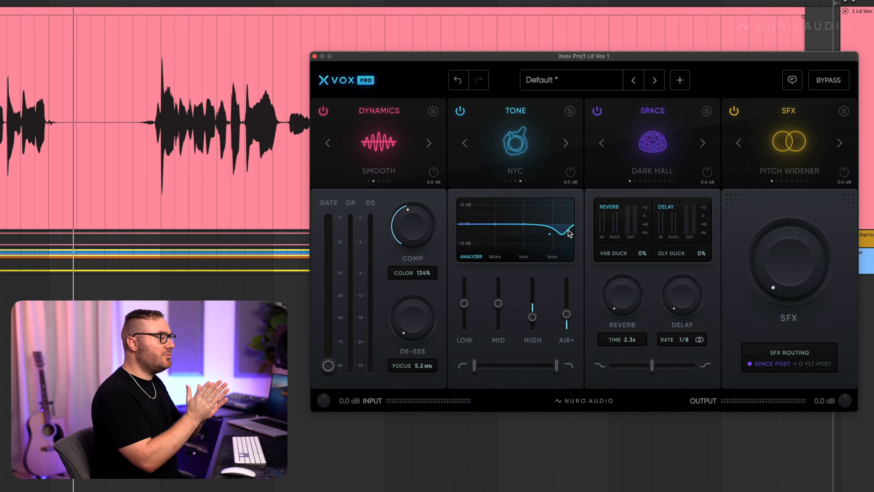
Try boosting the Mid band to +44% and the Low band to +20%, and reset both to 0%.
left_click_drag(498, 303, 465, 300)
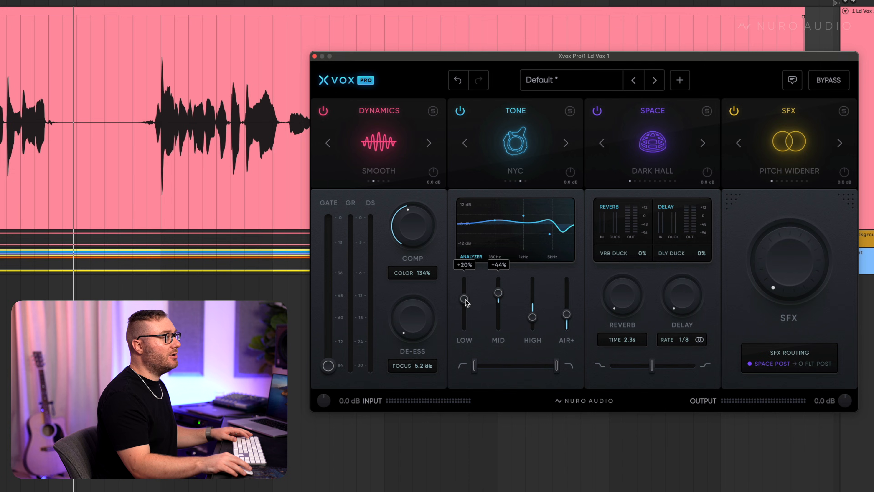
double_click(496, 292)
double_click(465, 299)
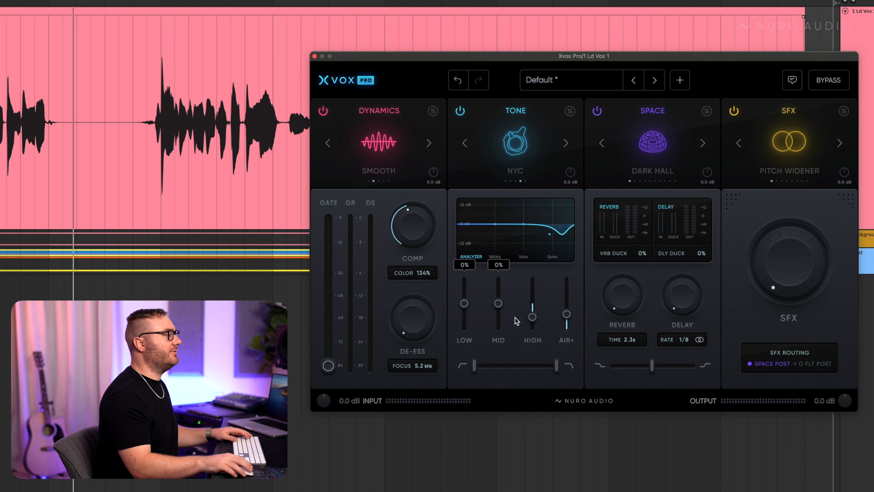
During playback, boost the Mid band to +56% and the Low band slightly, and set the High band to -63%.
key("space")
left_click_drag(502, 303, 501, 292)
left_click_drag(550, 234, 544, 237)
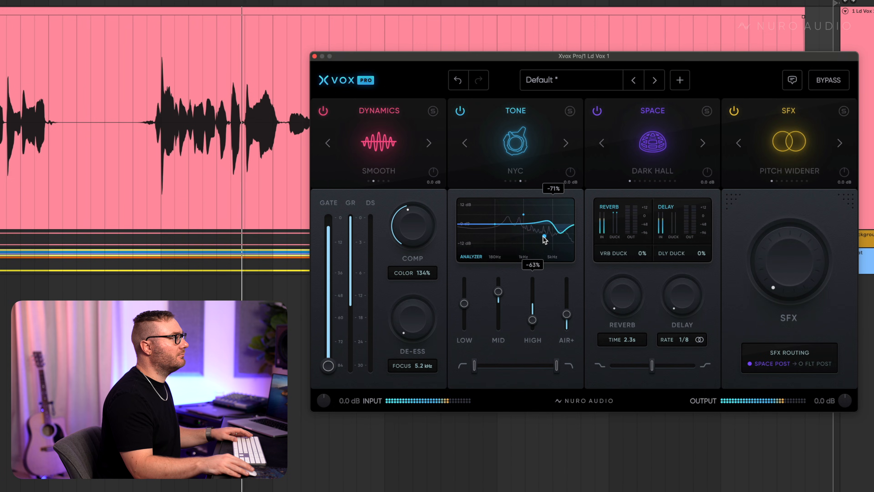
left_click_drag(464, 303, 497, 289)
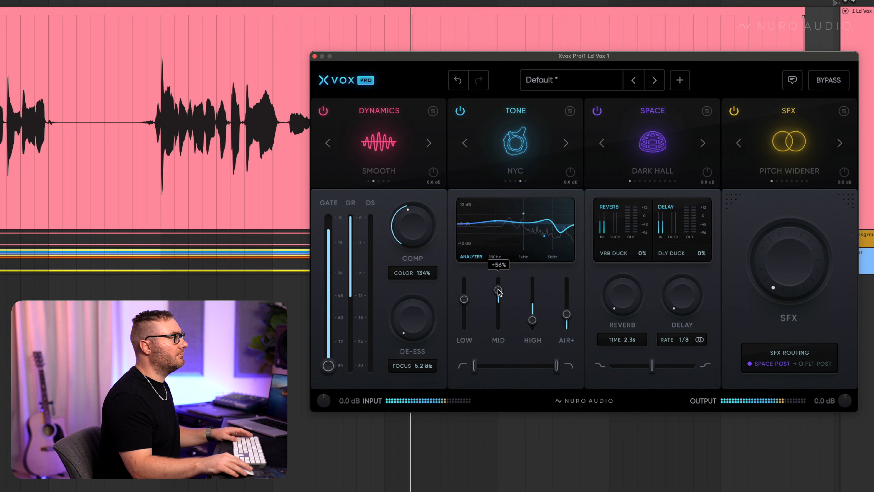
Roll off the vocal's low end with the low-cut filter, and rebalance the Tone module with more Mid and Air+ and a gentler High cut.
left_click_drag(528, 210, 513, 211)
left_click_drag(474, 365, 494, 364)
left_click_drag(566, 314, 532, 318)
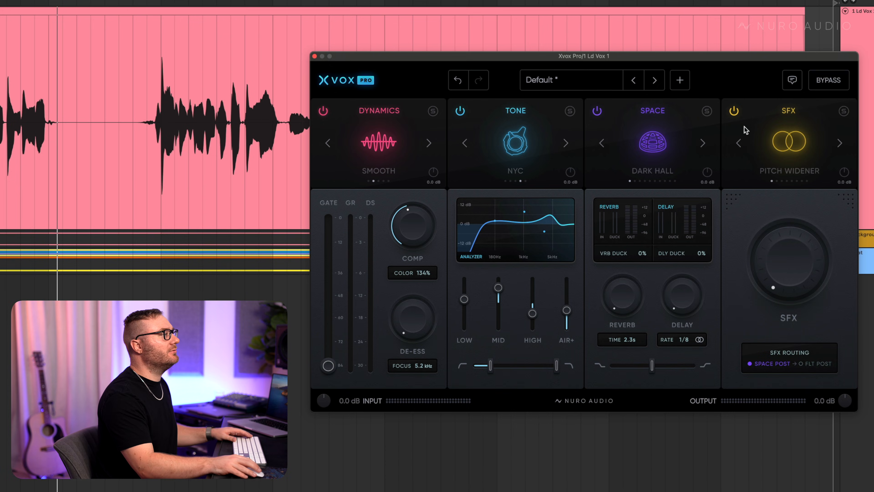
Play the vocal and compare it with the whole plugin bypassed and active.
key("space")
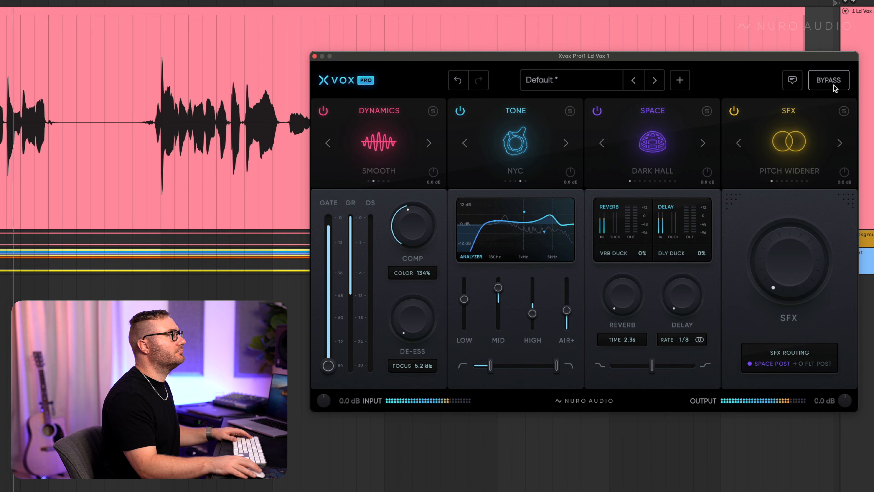
left_click(832, 84)
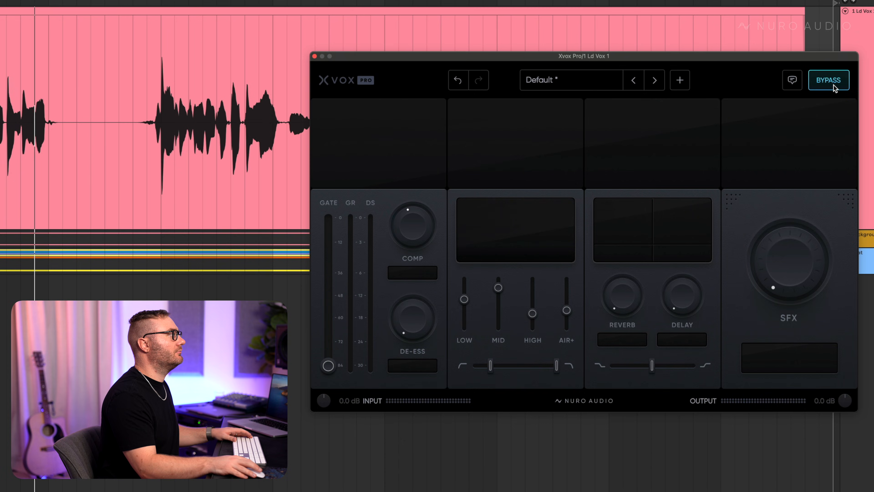
left_click(832, 84)
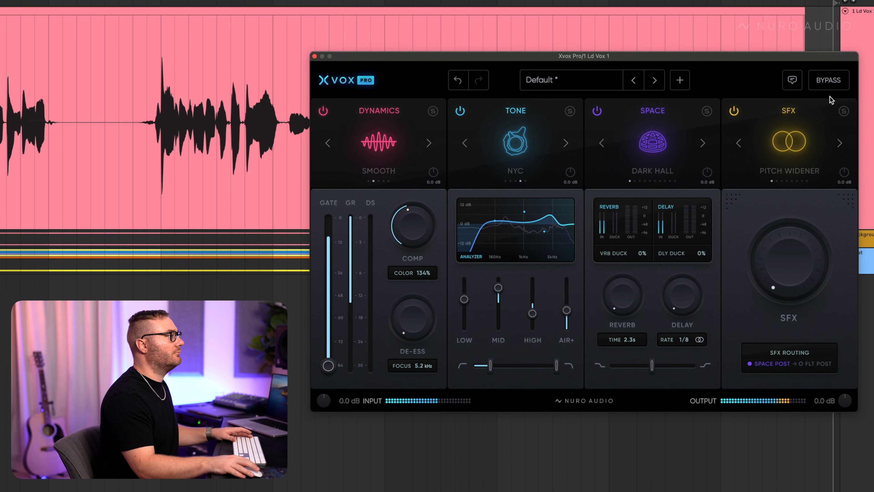
key("space")
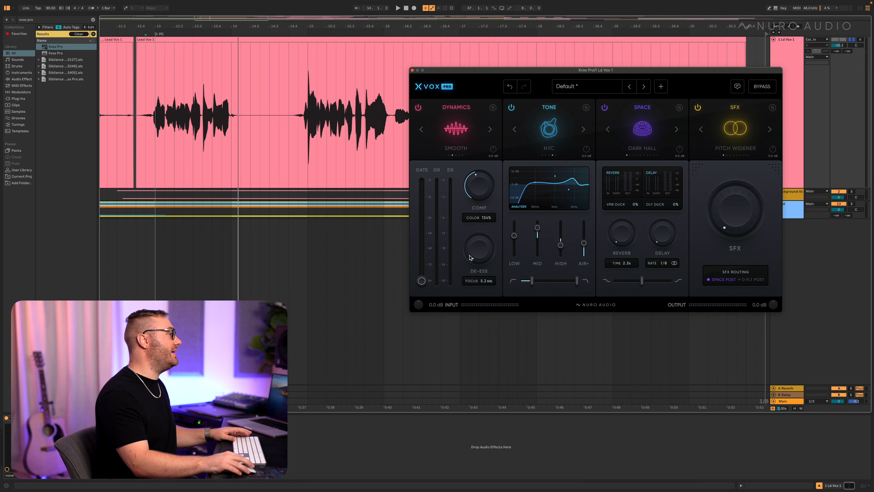
Play the vocal and raise the De-Ess amount in the Dynamics module to about 30%.
mouse_move(478, 254)
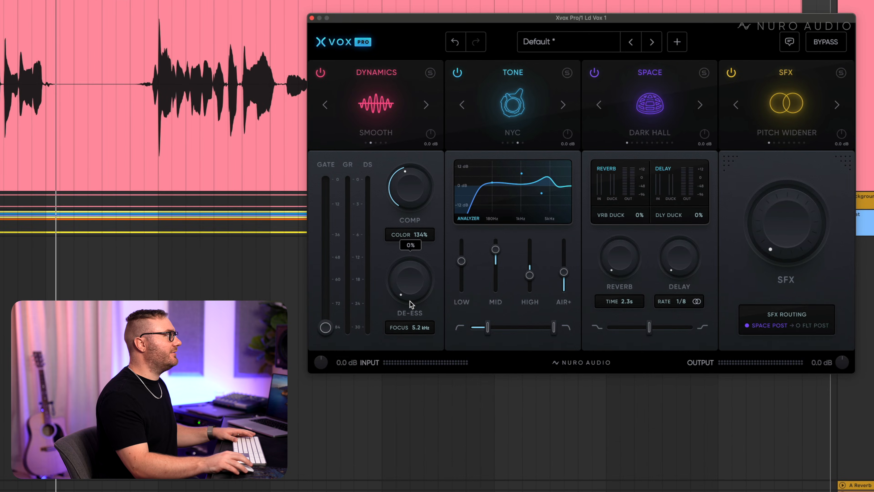
key("space")
left_click_drag(419, 291, 421, 218)
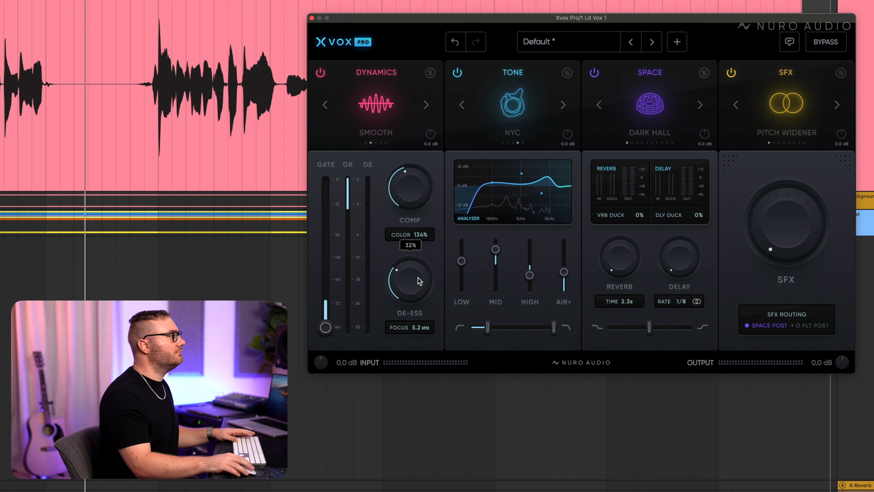
left_click_drag(419, 274, 419, 280)
key("space")
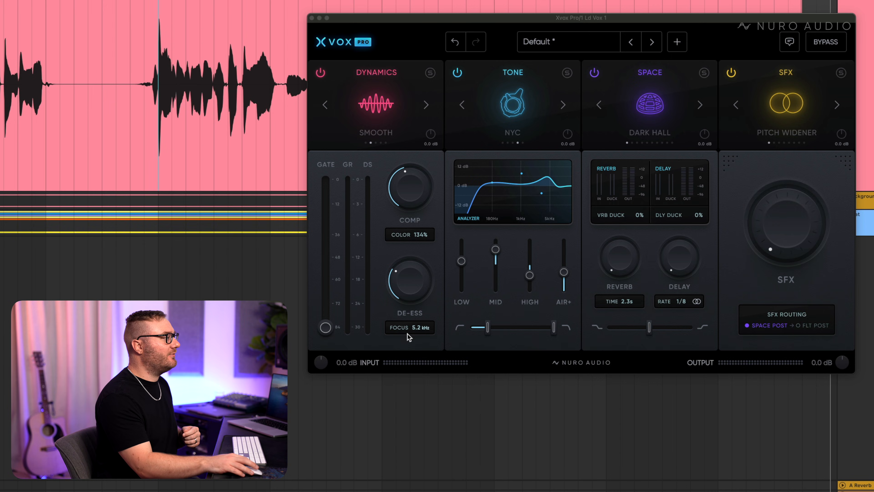
Try sweeping the de-esser's Focus frequency to 6.9 kHz and back down to 6.0 kHz.
left_click(415, 329)
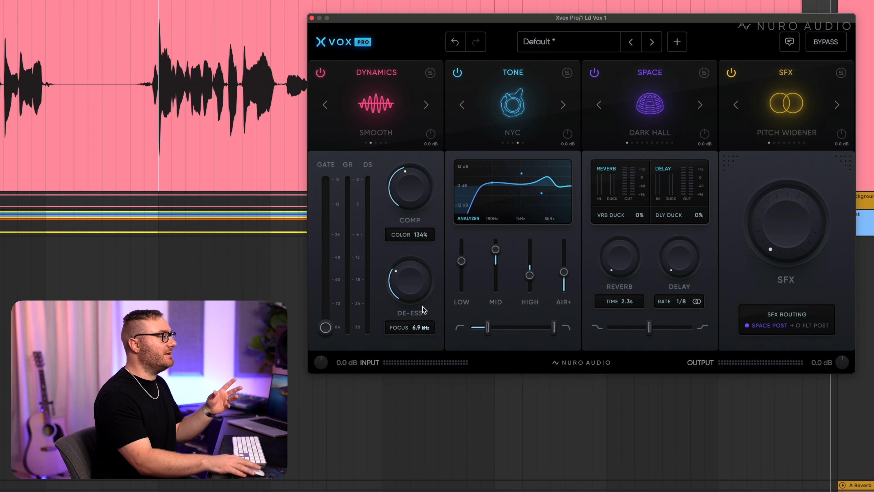
left_click_drag(426, 304, 417, 361)
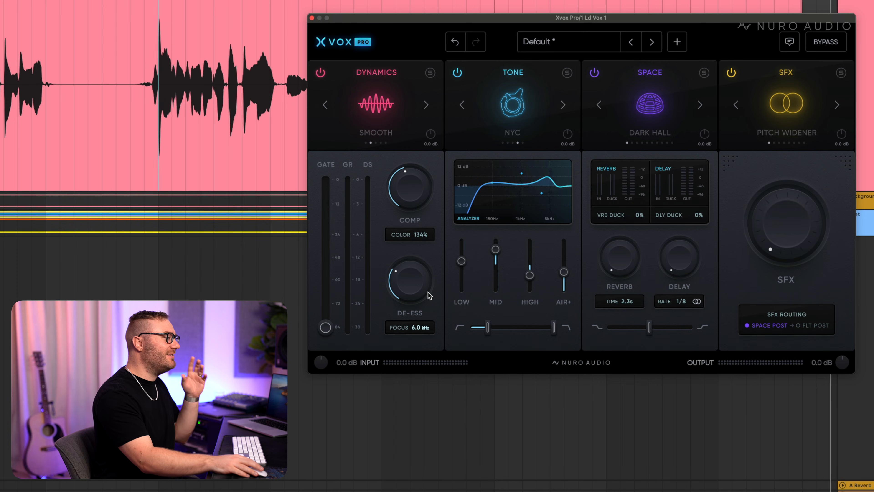
left_click_drag(432, 286, 432, 298)
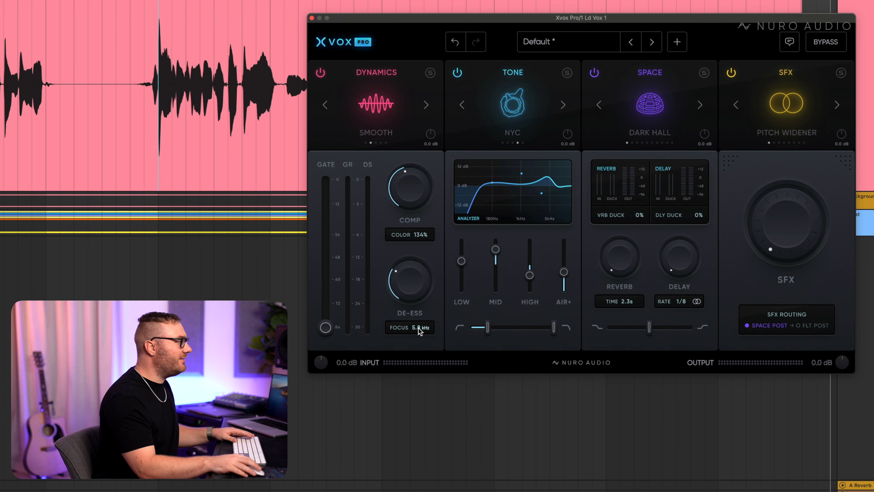
During playback, set the de-esser's Focus frequency to 8.0 kHz and the De-Ess amount to about 38%.
scroll(419, 326, "up", 3)
key("space")
scroll(417, 269, "up", 3)
scroll(417, 271, "down", 2)
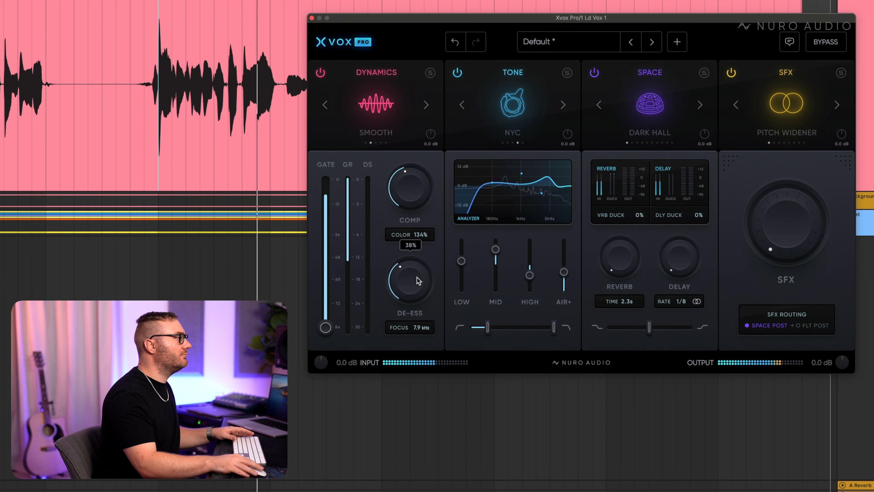
scroll(419, 325, "up", 2)
scroll(420, 326, "down", 1)
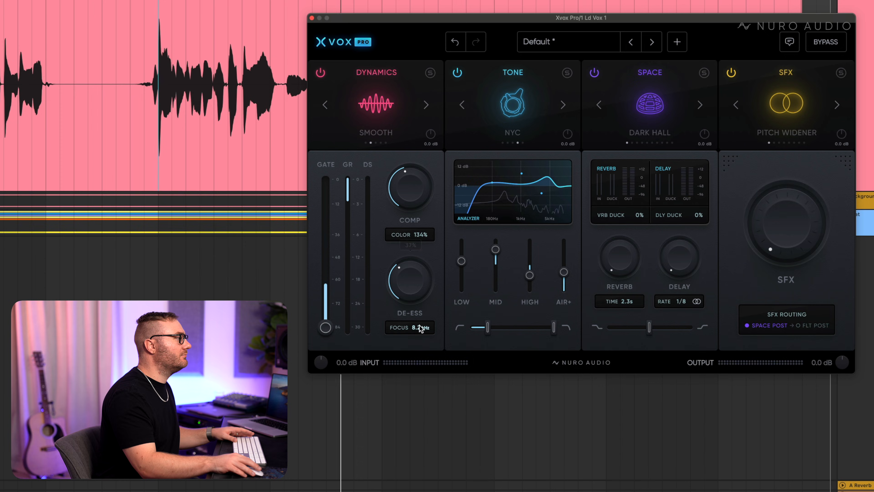
scroll(420, 327, "down", 5)
scroll(421, 331, "up", 3)
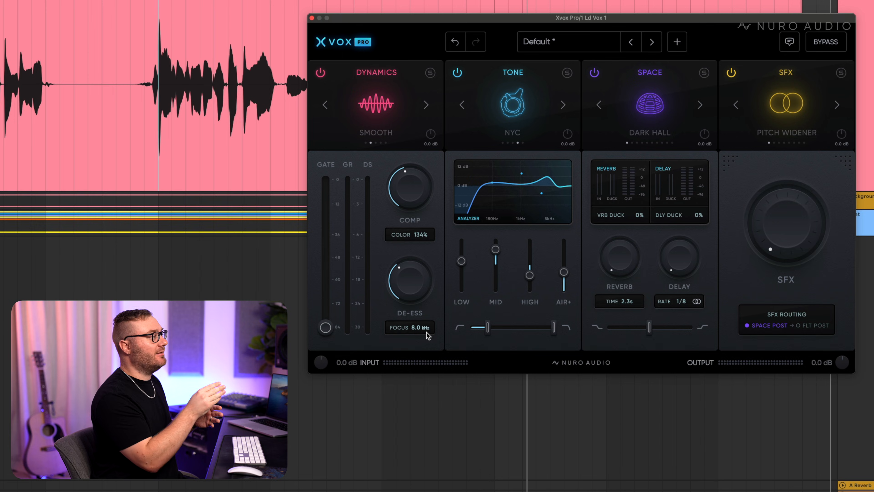
mouse_move(403, 284)
scroll(404, 281, "up", 1)
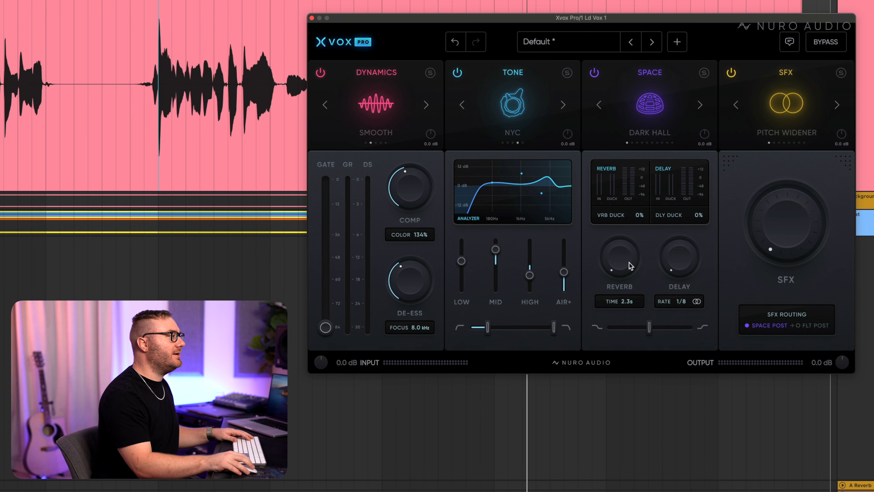
During playback, blend in about 23% Reverb and 33% Delay, and shift the Space module's filter slightly towards the highs.
key("space")
left_click_drag(621, 262, 668, 211)
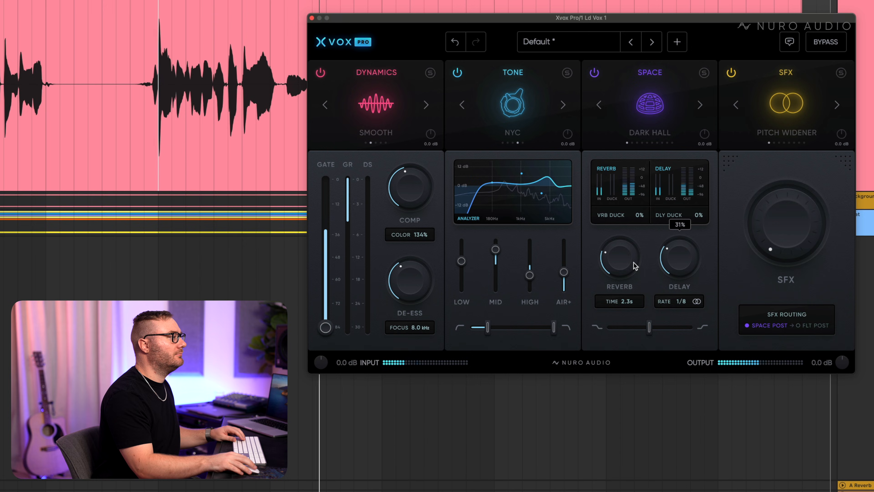
left_click_drag(634, 265, 629, 272)
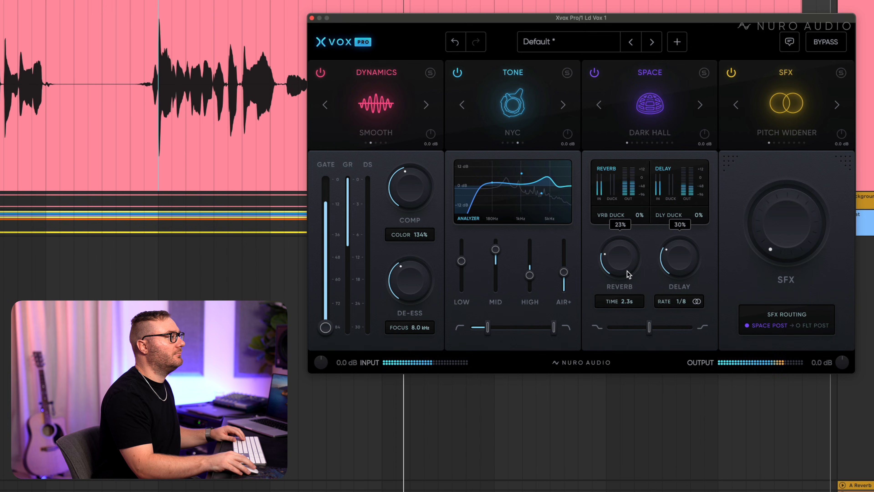
left_click_drag(649, 327, 659, 329)
left_click_drag(629, 271, 673, 266)
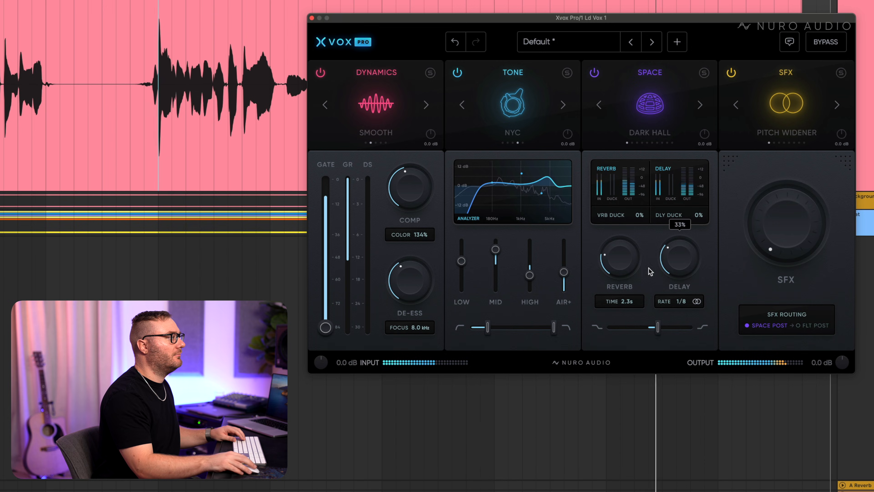
Ease the Comp amount to 38% and the De-Ess amount slightly, and close the plugin window after stopping playback.
left_click_drag(423, 203, 423, 208)
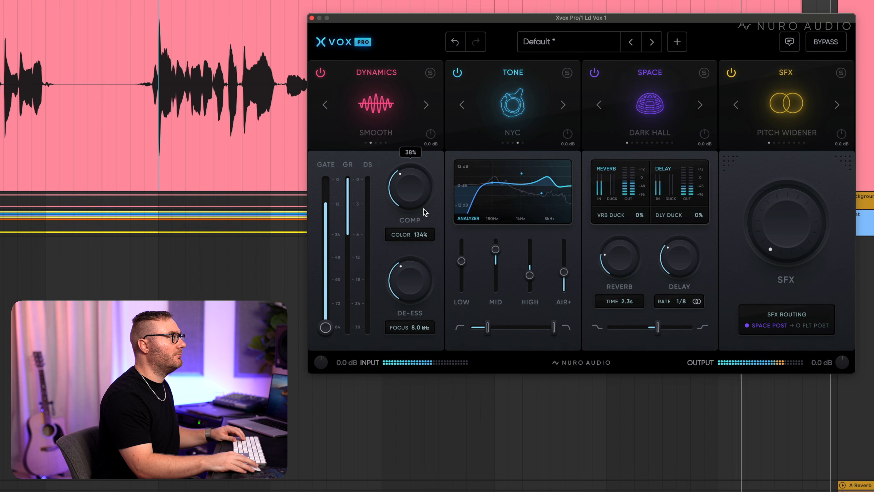
left_click_drag(406, 283, 406, 287)
key("space")
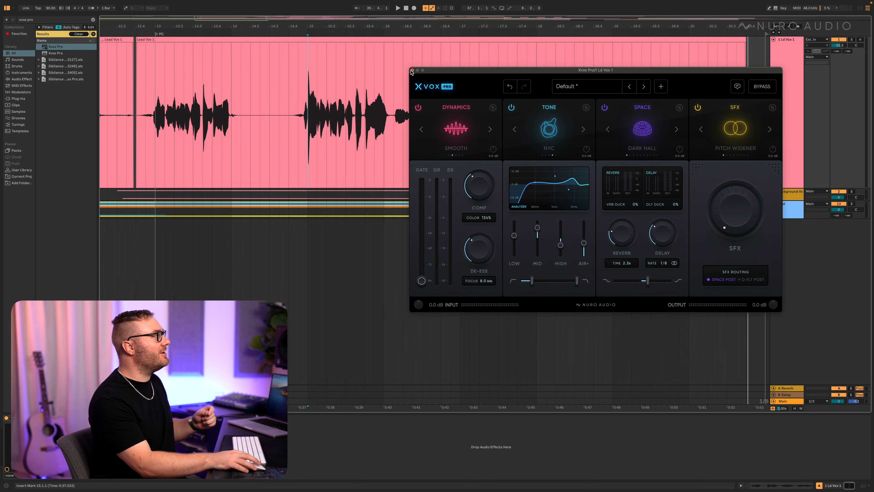
left_click(312, 18)
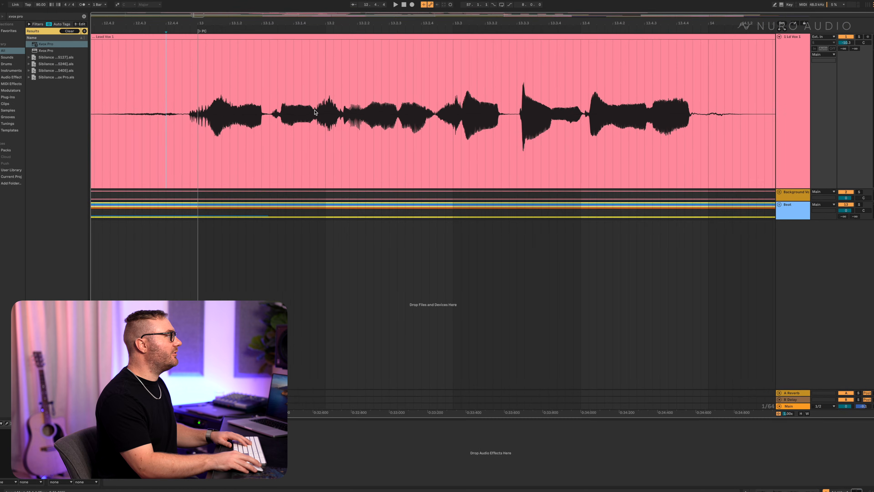
Highlight the two sibilant sounds in the lead vocal phrase at bar 13 and play the phrase from its start.
left_click_drag(315, 112, 341, 111)
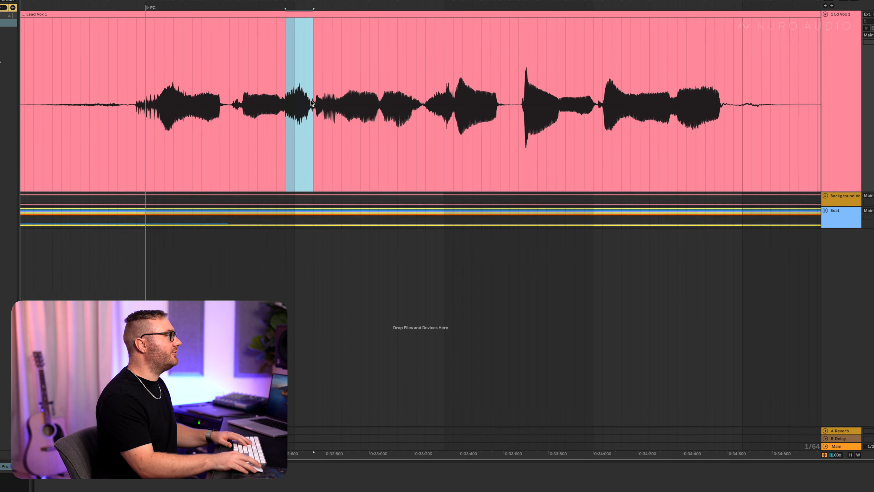
left_click_drag(414, 100, 453, 100)
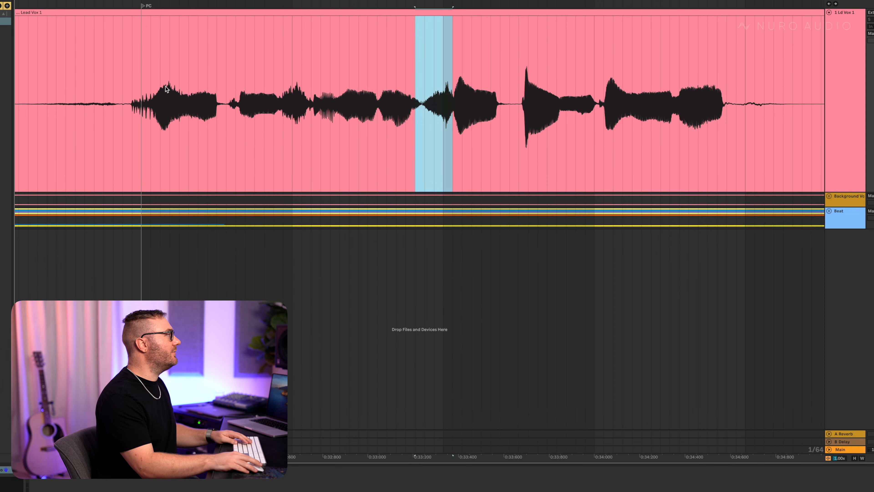
left_click(92, 82)
key("space")
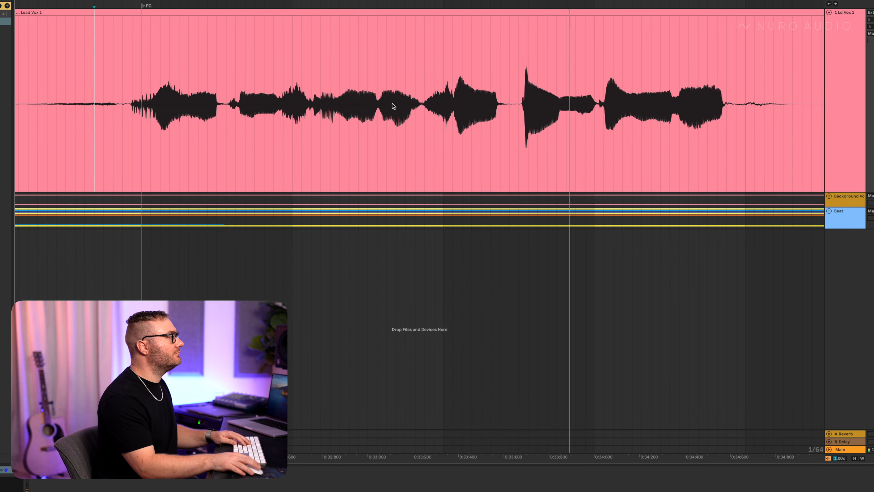
Lower the plugin's De-Ess amount to 19% and play the vocal phrase again.
key("space")
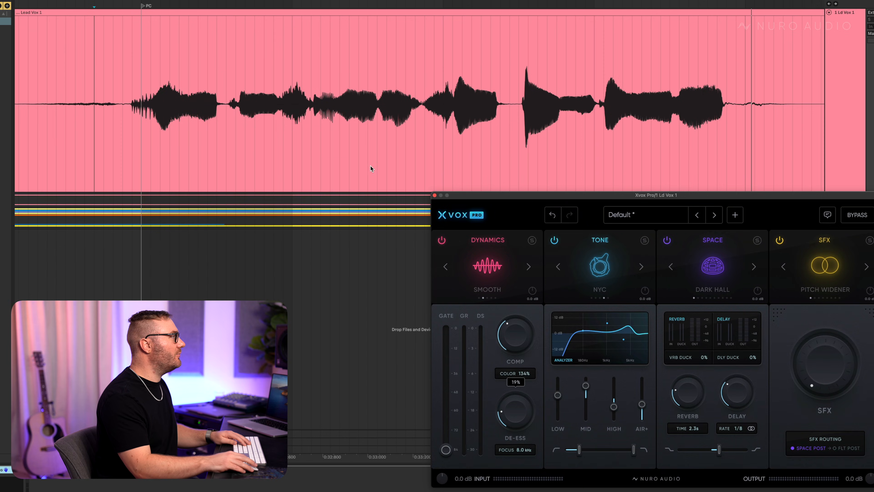
key("space")
mouse_move(499, 337)
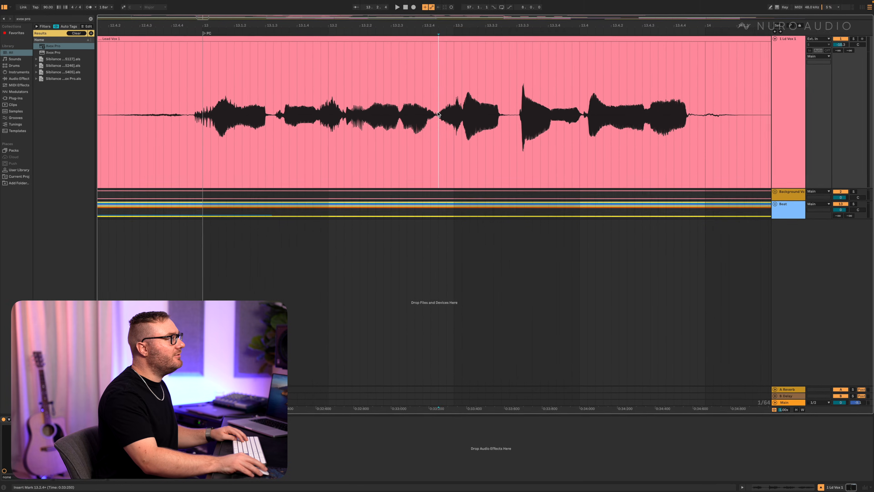
Split the sibilant sound from 13.2.4 to 13.3.1 into its own clip and lower its clip gain.
left_click_drag(439, 114, 461, 114)
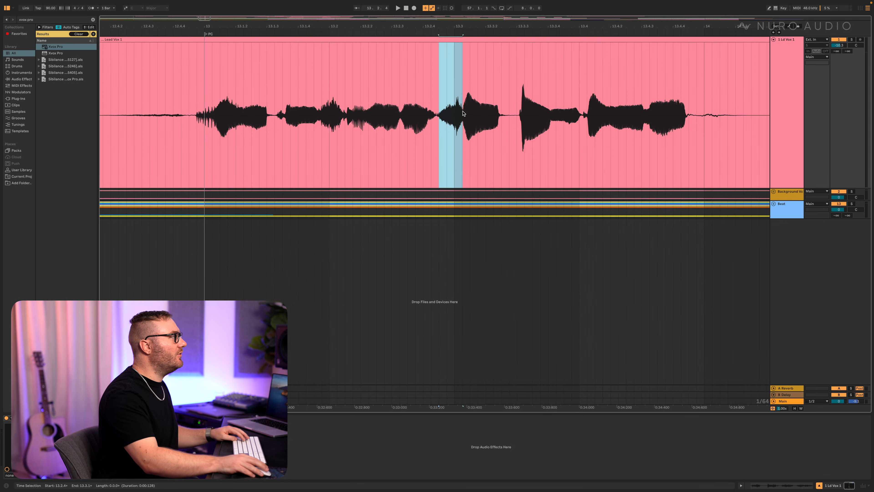
key("super+e")
double_click(450, 39)
left_click_drag(46, 346, 46, 348)
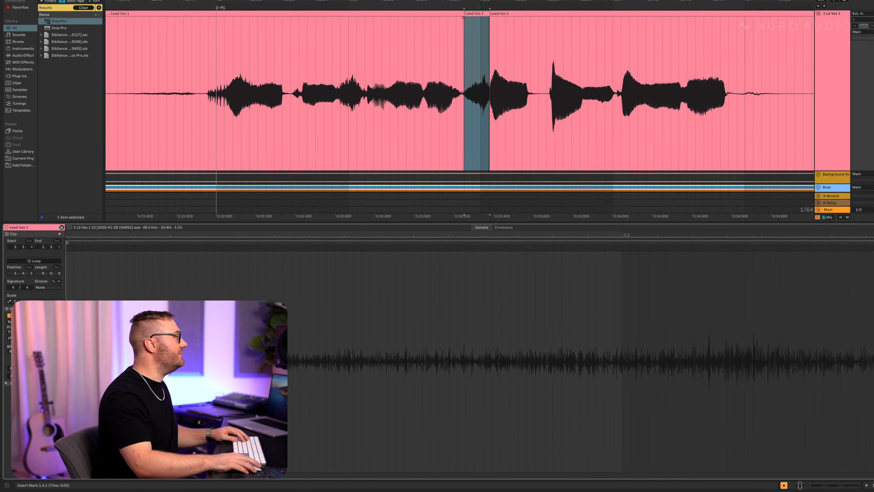
left_click_drag(81, 243, 81, 245)
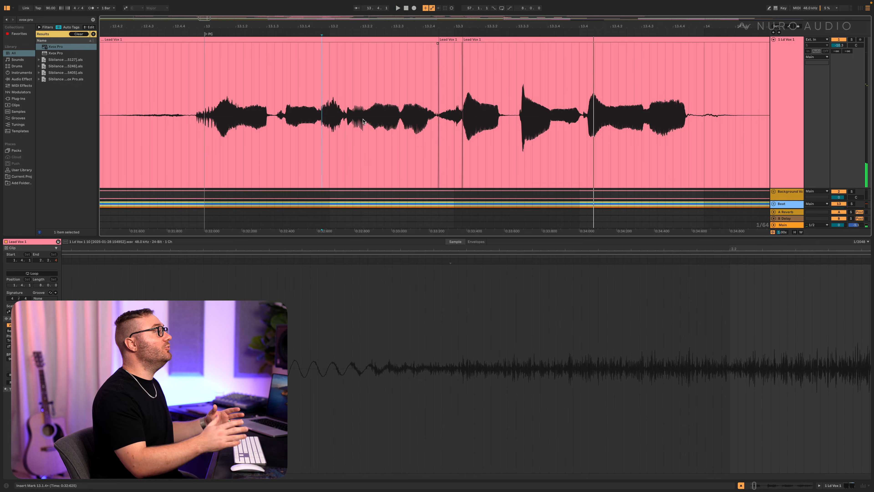
Split the sibilant sound just around 13.2 into its own quieter clip, widen both clip edges slightly, and play the phrase.
left_click_drag(315, 112, 344, 112)
key("super+e")
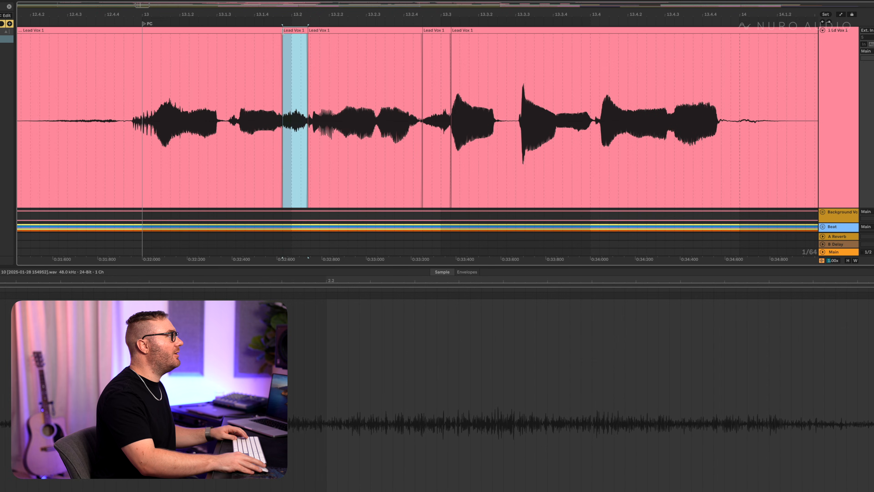
left_click_drag(282, 33, 281, 33)
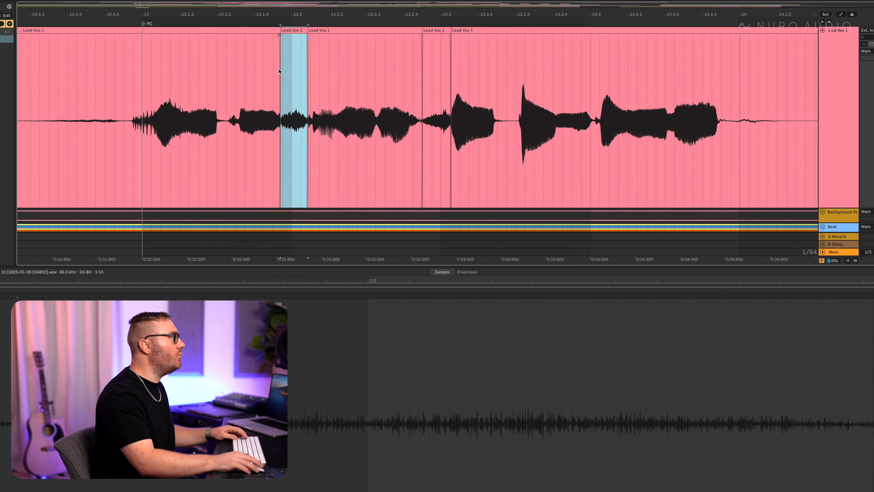
left_click_drag(308, 35, 311, 31)
left_click(88, 93)
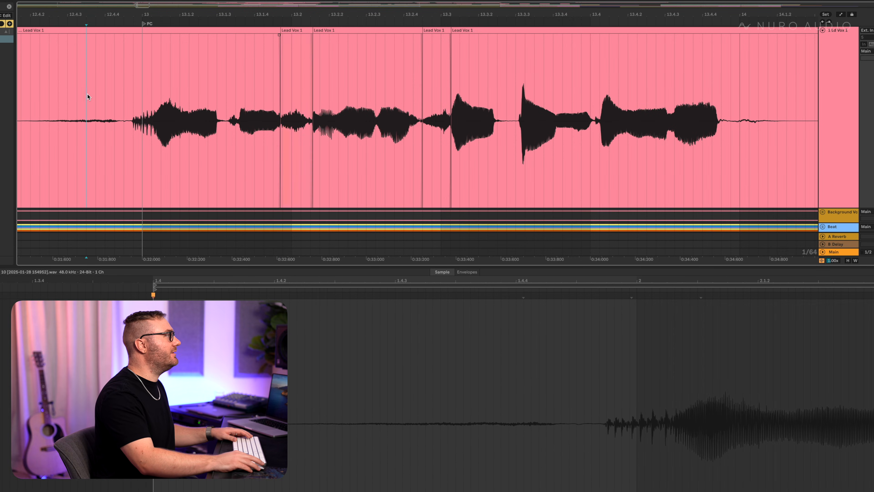
key("space")
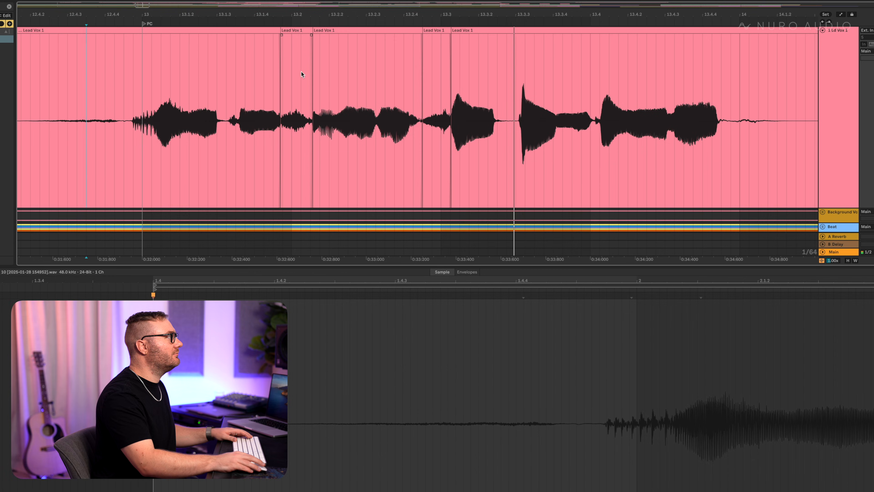
Split the short peak in the middle of the sibilant clip at 13.2 into a separate clip and replay the vocal.
left_click(291, 113)
key("space")
key("shift+Right")
key("shift+Right")
key("shift+Left")
key("super+e")
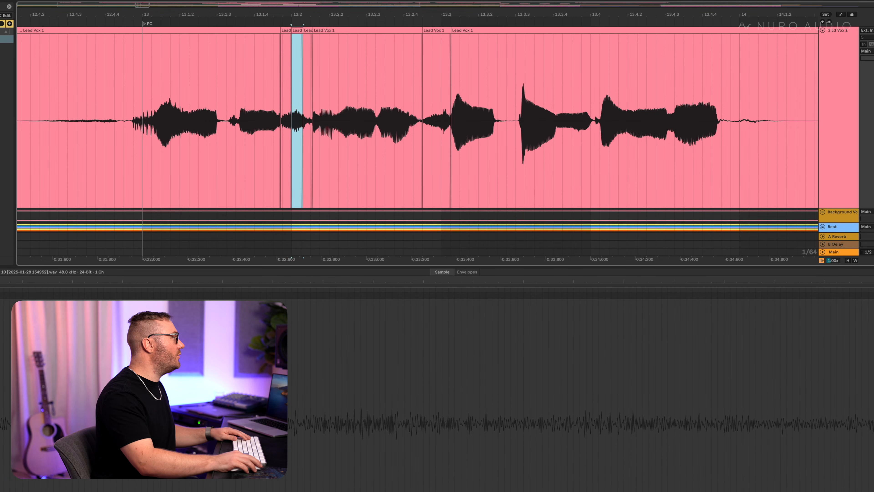
left_click(123, 142)
key("space")
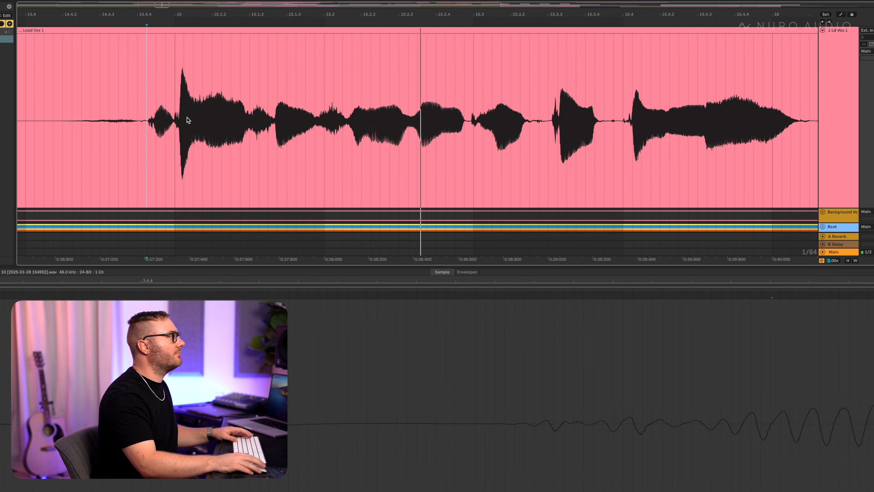
Split the sibilant sound near 15.1.3 into its own clip with lower gain, and play back the edited phrase.
left_click_drag(249, 119, 274, 119)
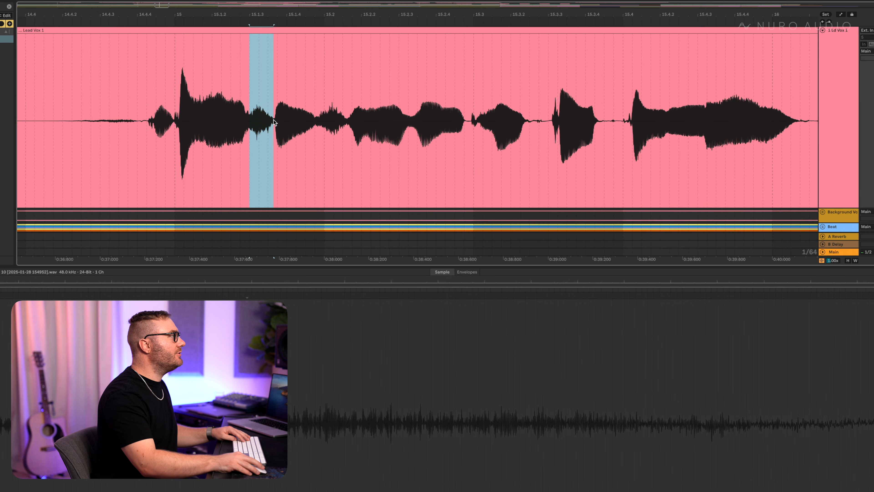
key("super+e")
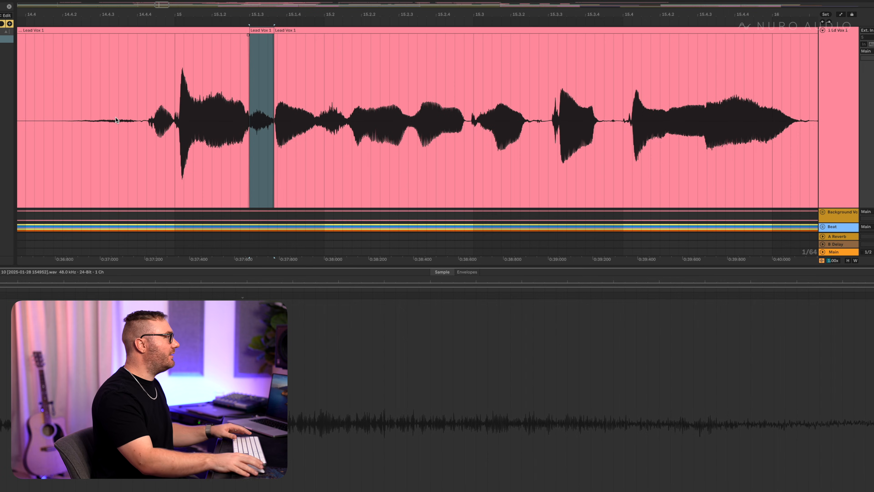
left_click(27, 96)
key("space")
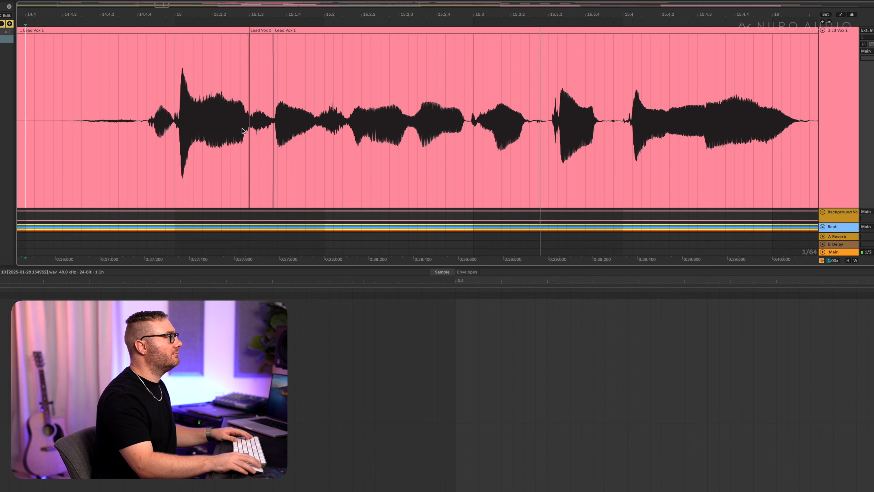
scroll(70, 102, "right", 4)
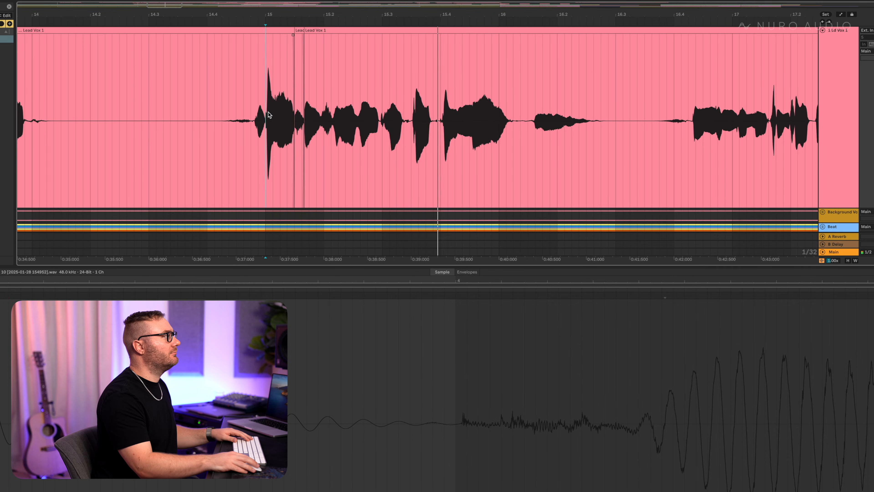
scroll(286, 117, "left", 10)
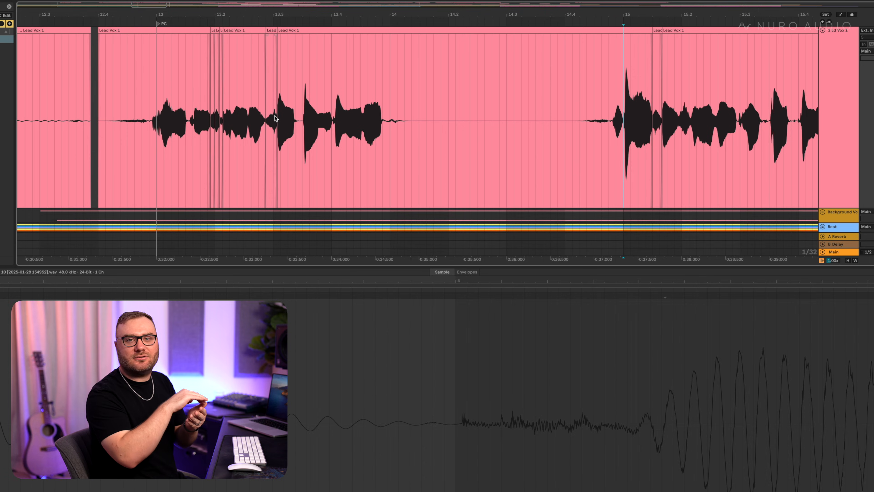
Play the vocal phrase from the start of bar 13 to check its consonants and sibilants.
left_click(251, 120)
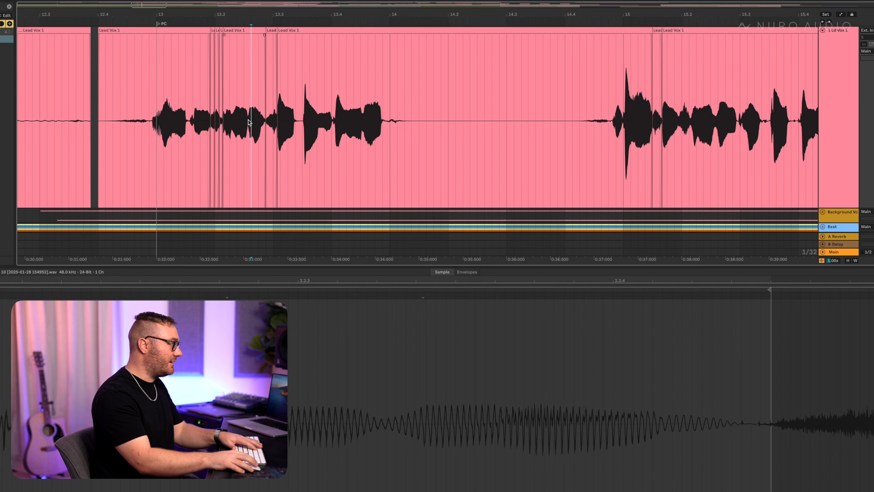
scroll(249, 122, "up", 3)
left_click(94, 115)
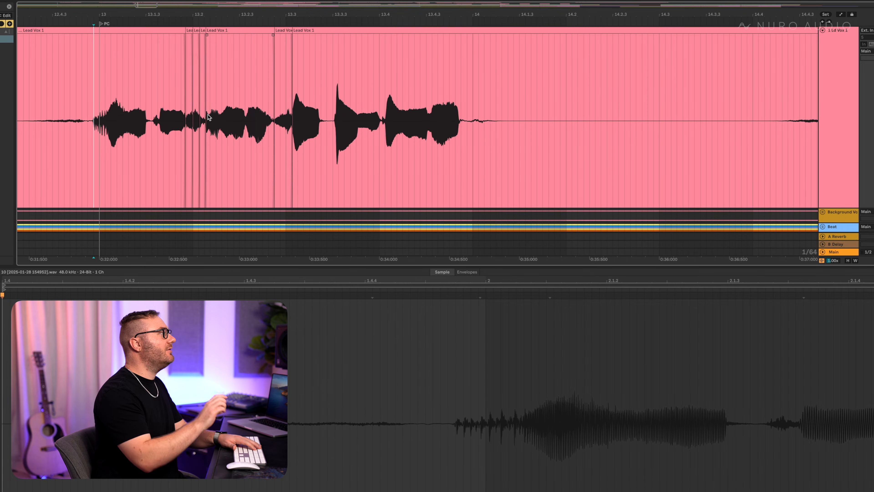
key("space")
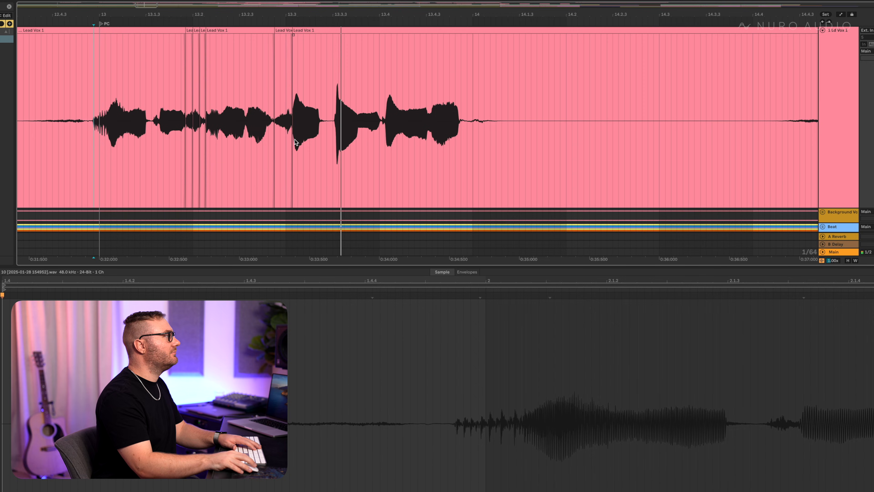
key("space")
Split the soft consonant just after 13.3.3 into its own clip and copy it.
left_click(334, 121)
key("plus")
key("plus")
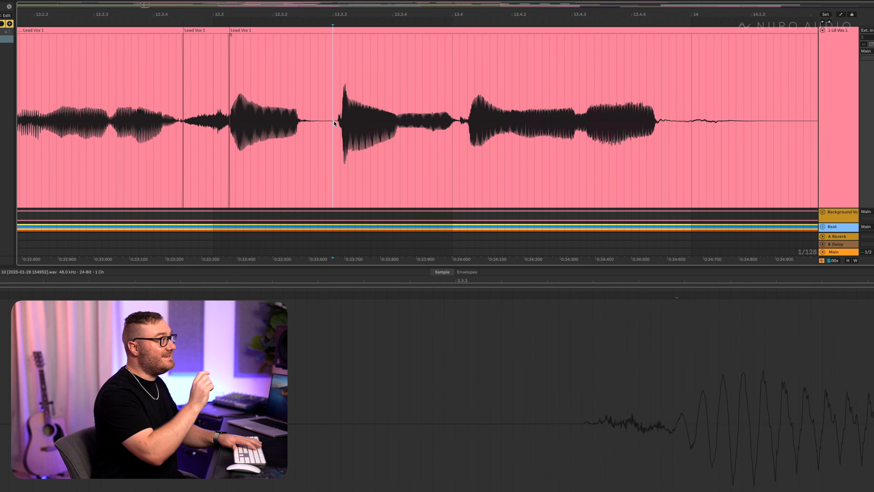
key("plus")
key("plus")
left_click_drag(348, 120, 370, 125)
key("super+e")
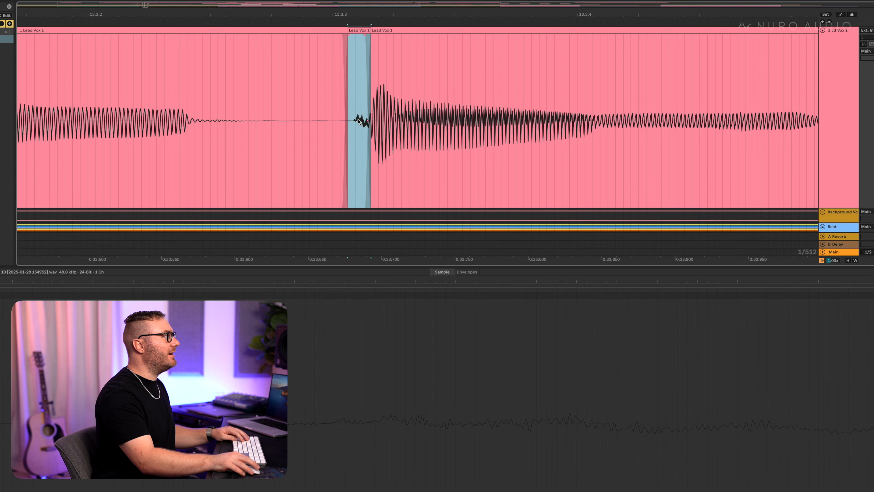
key("minus")
key("minus")
key("minus")
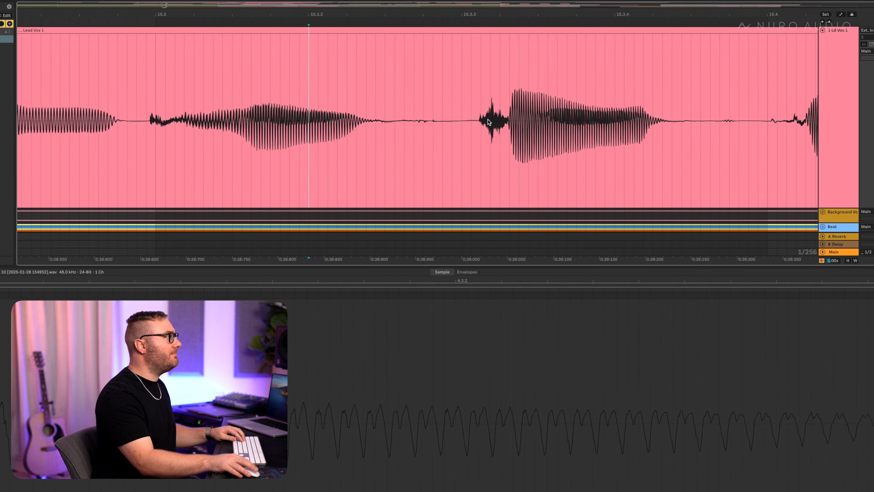
Replace the harsh consonant at 15.3.3 with the copied clip, align it against the following word, and delete the leftover piece.
left_click_drag(471, 122, 507, 124)
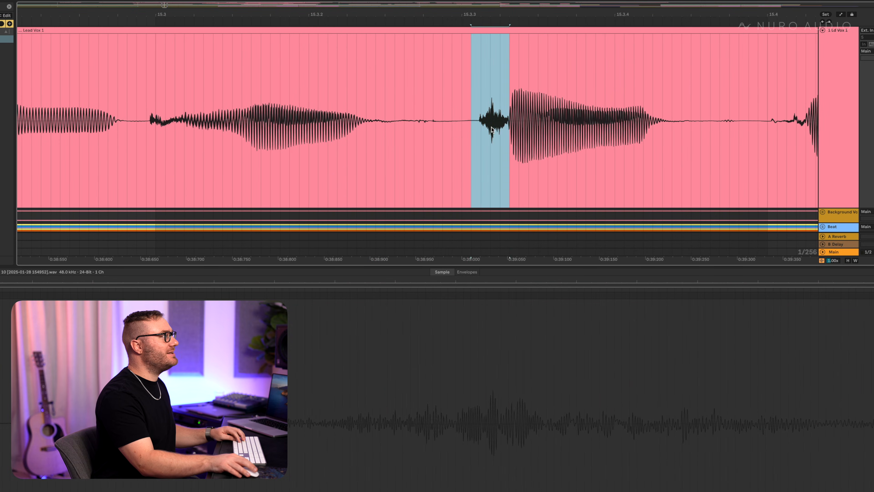
left_click_drag(482, 30, 502, 36)
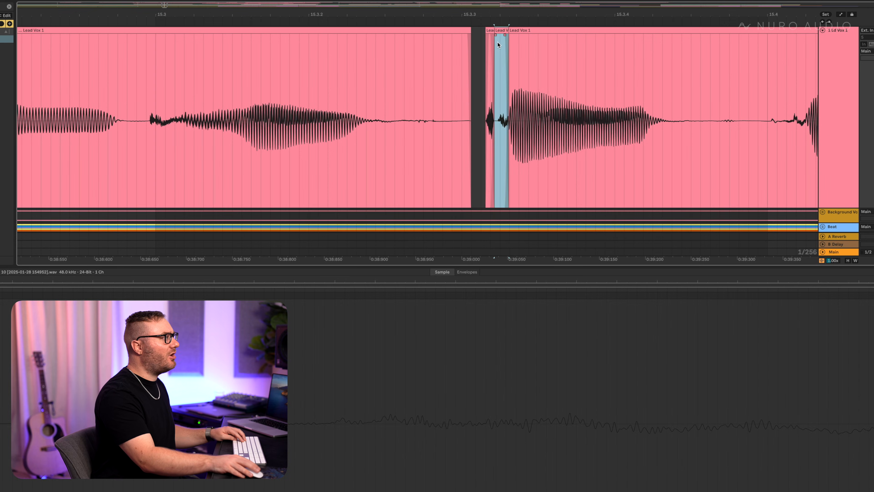
left_click(491, 30)
key("Delete")
left_click(405, 91)
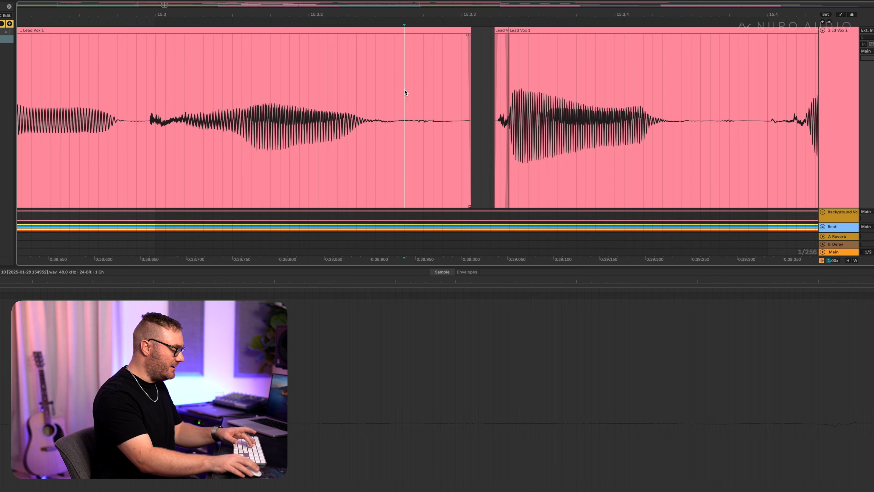
Play back the phrase around bar 15 to check how the replaced consonant sounds.
key("minus")
key("minus")
key("minus")
left_click(160, 100)
key("space")
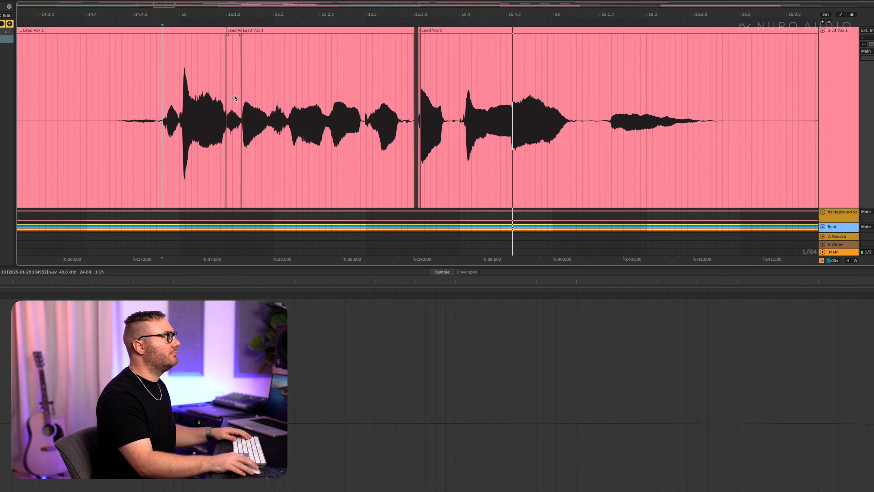
left_click(177, 99)
key("space")
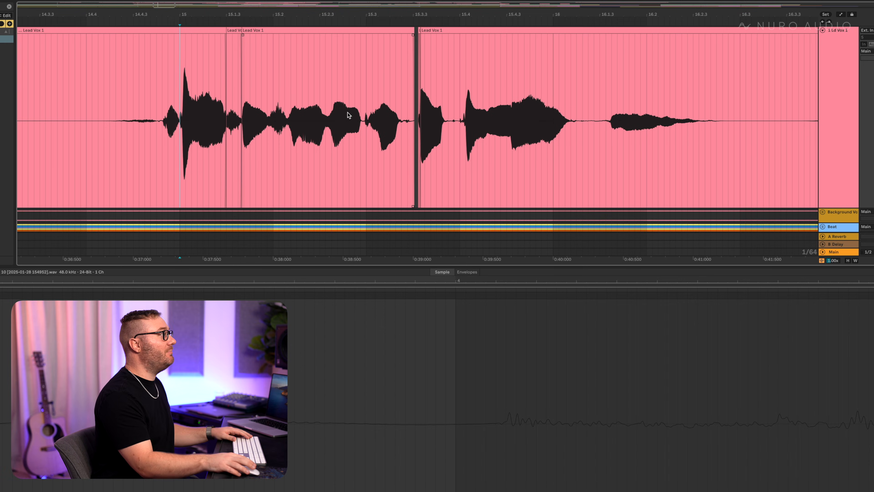
key("space")
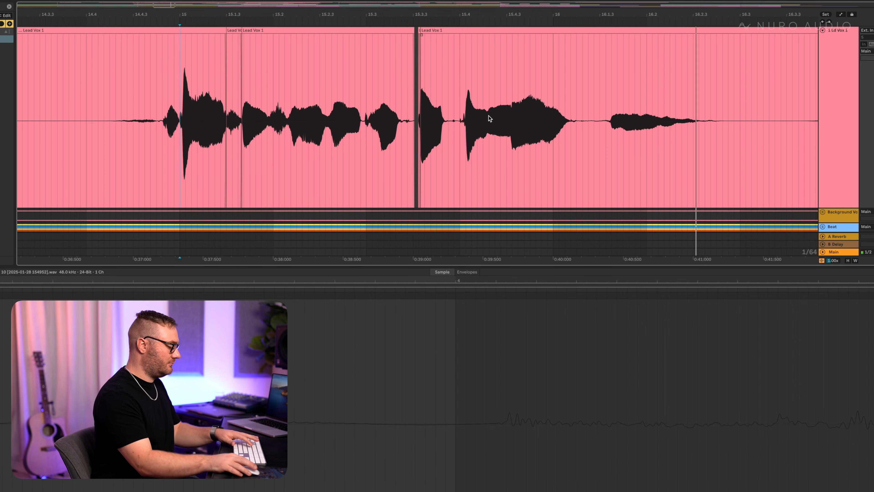
Listen to the phrase from 16.4.2 to 17.3 and examine the sharp sibilant near 17.1.3.
key("minus")
key("minus")
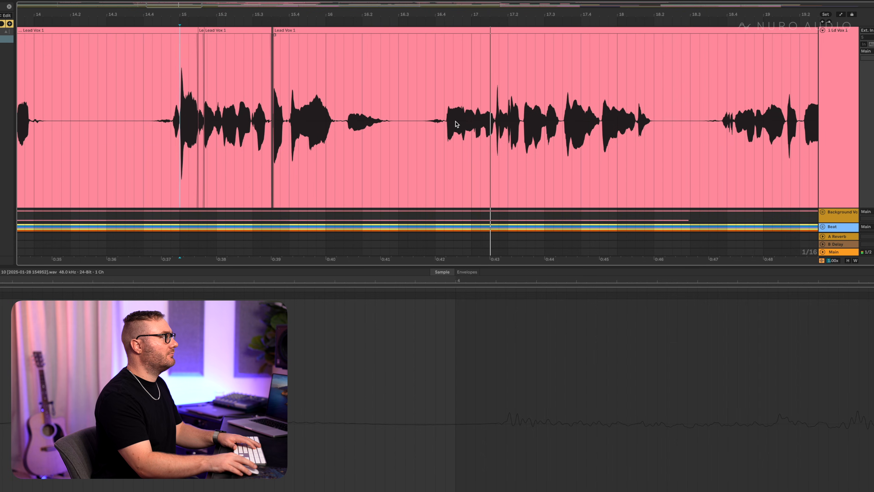
key("space")
left_click(493, 121)
key("plus")
key("plus")
key("plus")
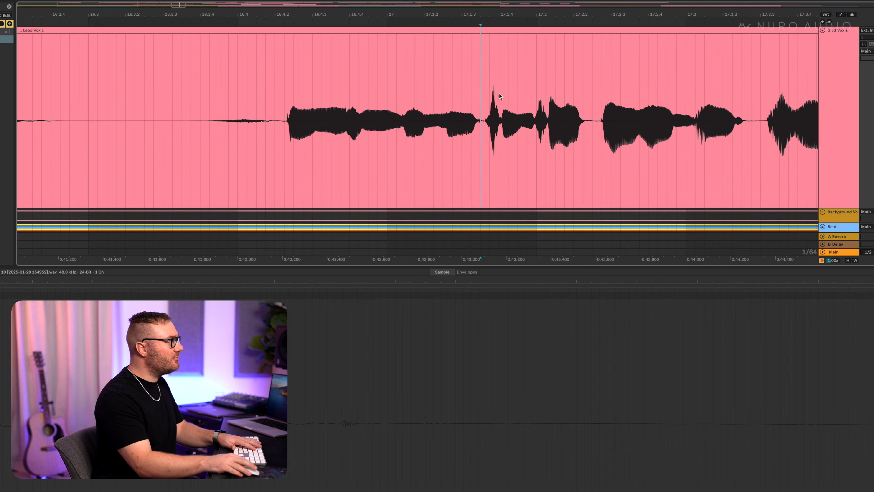
left_click(288, 118)
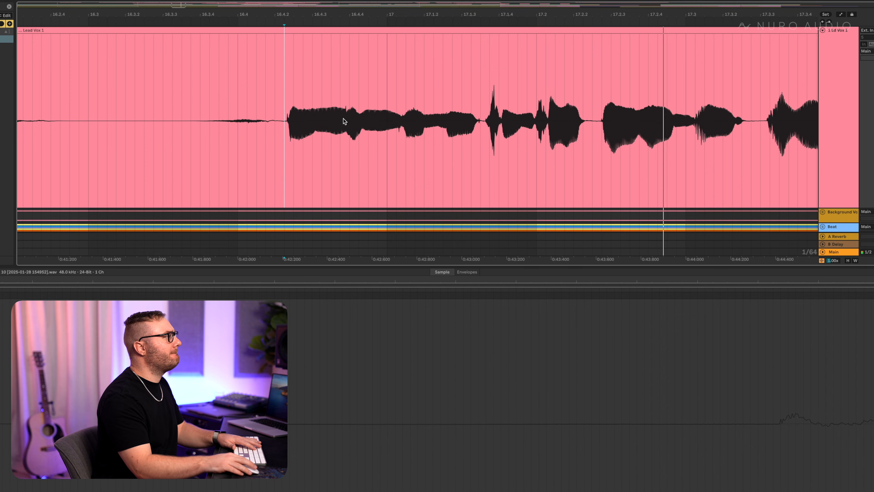
Play the phrase from bar 13, find the already softened sibilant, and copy its middle clip at 13.2.
key("minus")
key("minus")
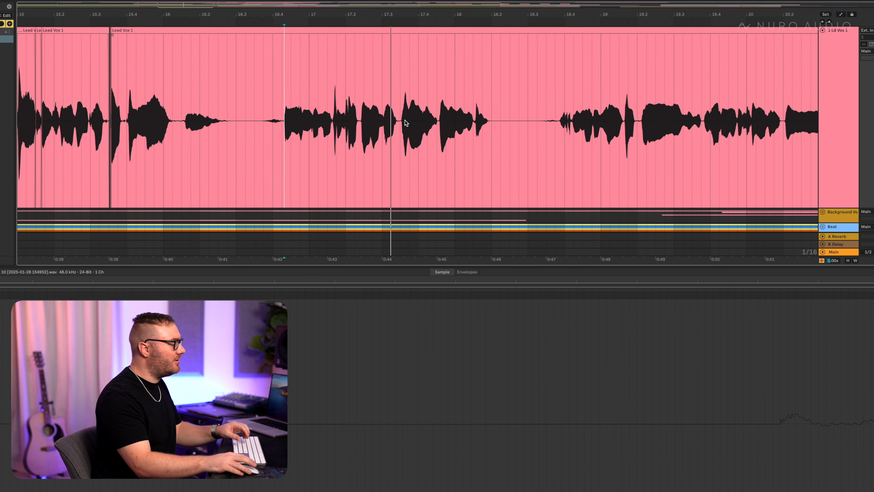
key("minus")
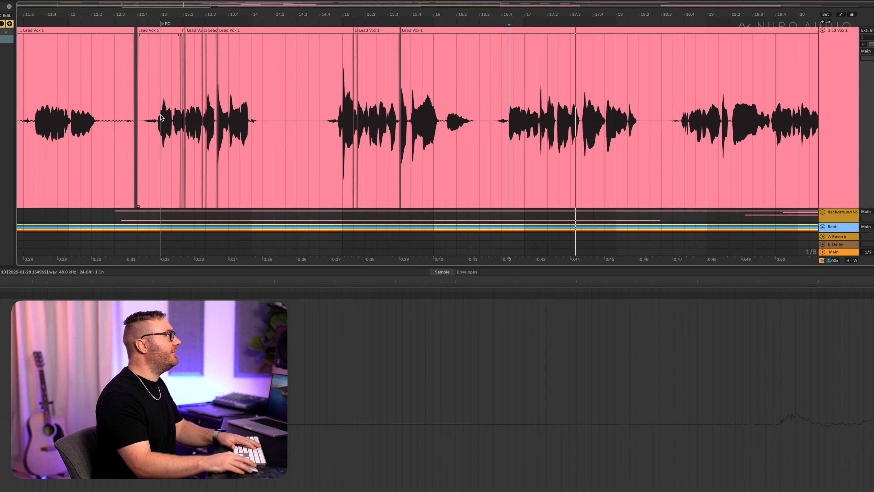
left_click(160, 116)
key("plus")
key("plus")
key("space")
scroll(245, 119, "right", 2)
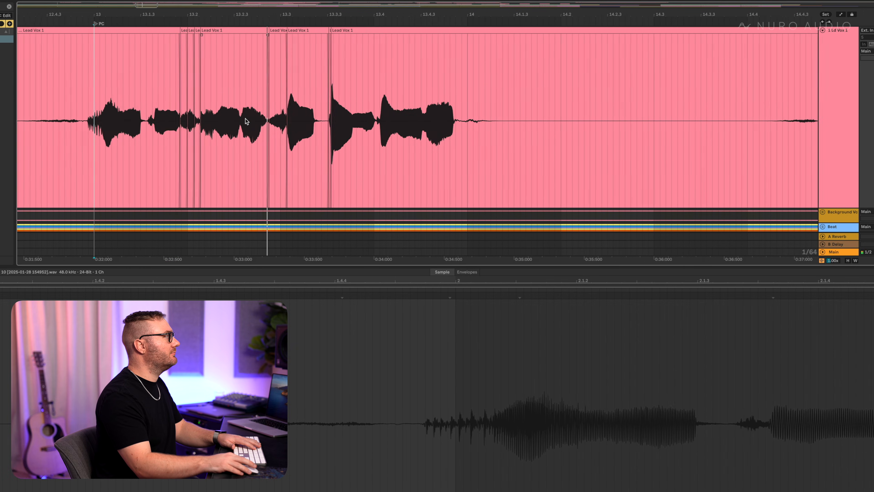
key("plus")
left_click(175, 120)
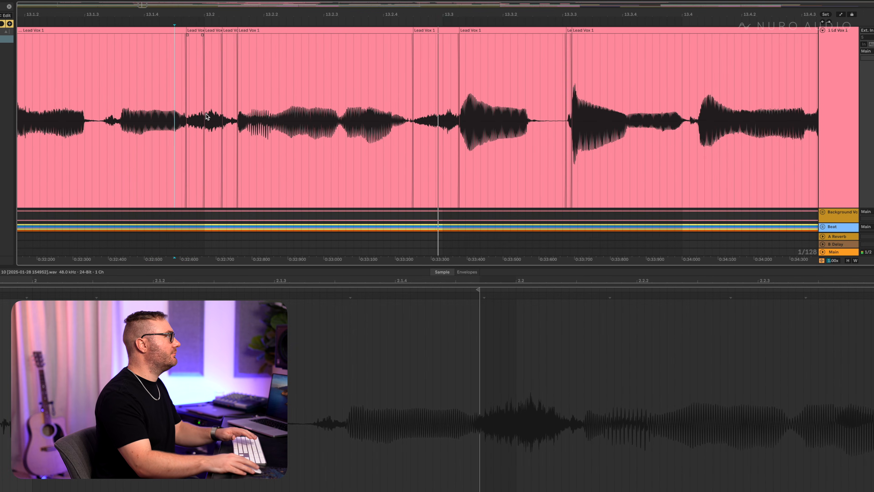
left_click(205, 119)
key("minus")
key("minus")
key("minus")
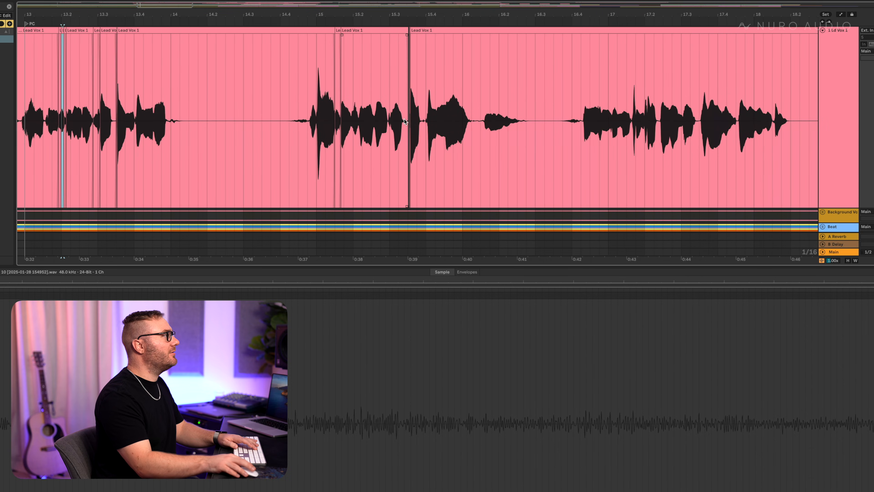
Paste the softened sibilant over the harsh one near 17.1.3 and shift it against the start of the following word.
left_click(625, 115)
key("plus")
key("plus")
key("plus")
key("plus")
scroll(624, 115, "right", 3)
left_click(543, 115)
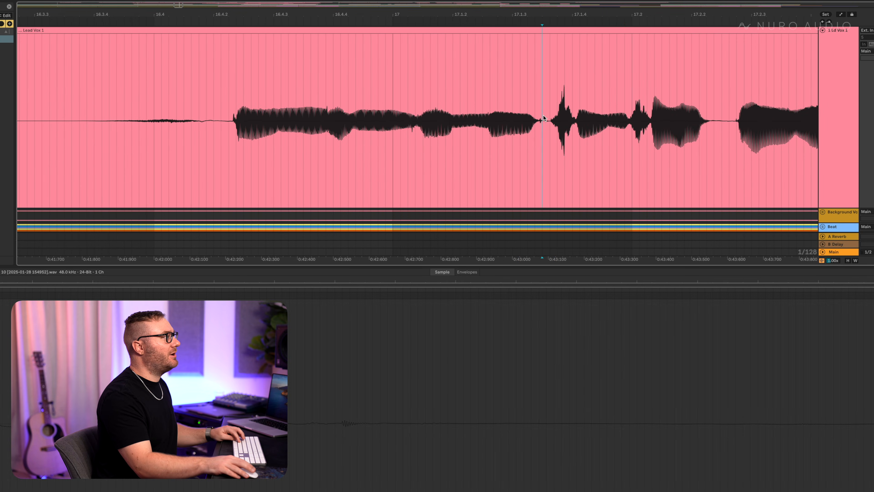
key("super+v")
left_click_drag(550, 31, 565, 33)
left_click(432, 79)
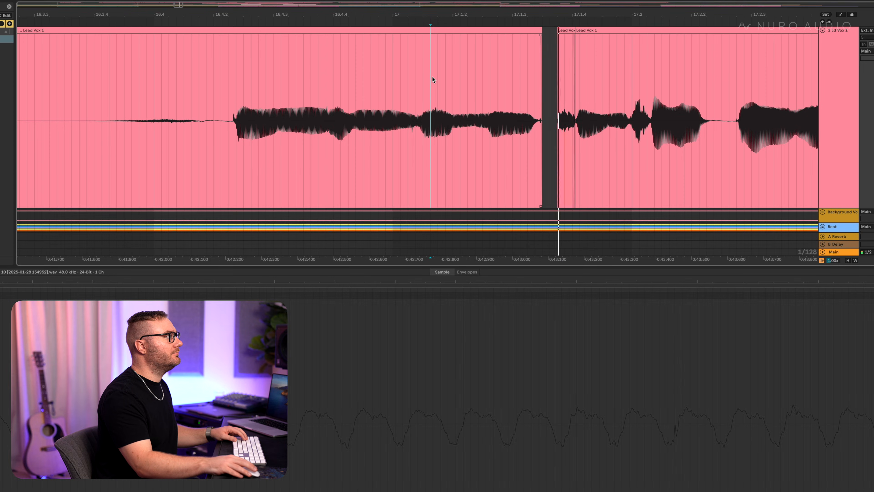
Duplicate the softened sibilant clip onto the second harsh sibilant at 17.2 and play the phrase.
scroll(433, 77, "right", 3)
left_click_drag(435, 32, 510, 34)
left_click(334, 83)
key("space")
key("space")
Extend the start of the replaced sibilant clip near 17.1.3 slightly earlier and play back from 16.4.2.
mouse_move(434, 33)
left_mouse_down()
mouse_move(419, 34)
mouse_move(427, 37)
left_mouse_up()
left_click(115, 108)
key("space")
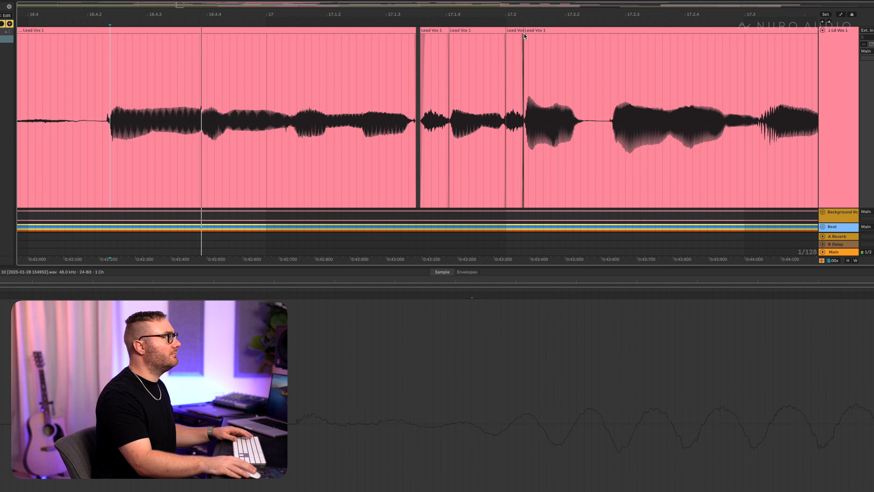
key("space")
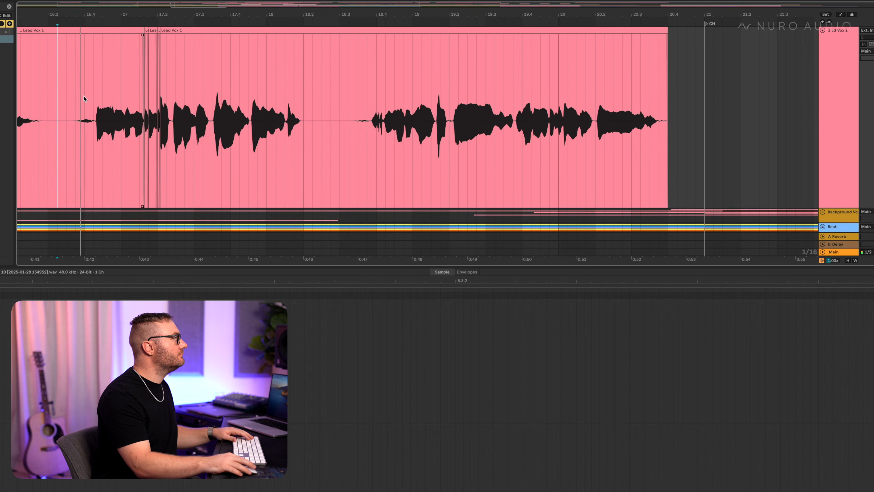
scroll(84, 96, "left", 3)
scroll(85, 99, "left", 1)
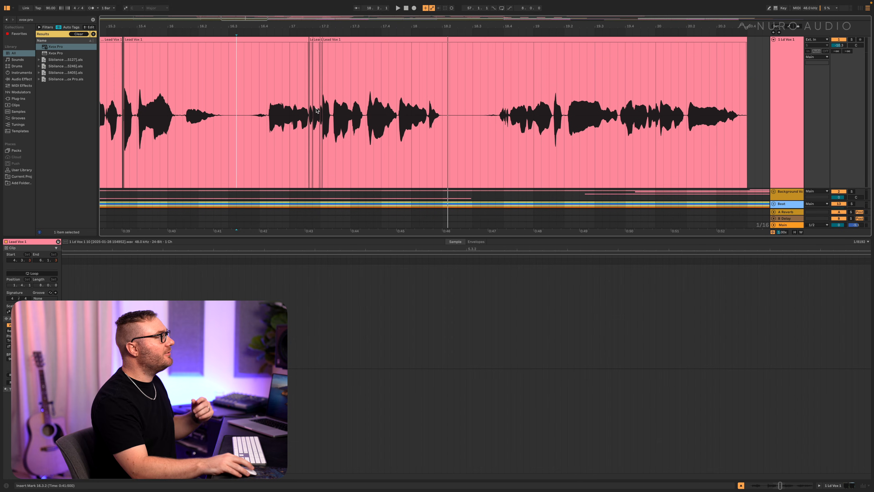
scroll(350, 100, "left", 5)
scroll(251, 110, "left", 5)
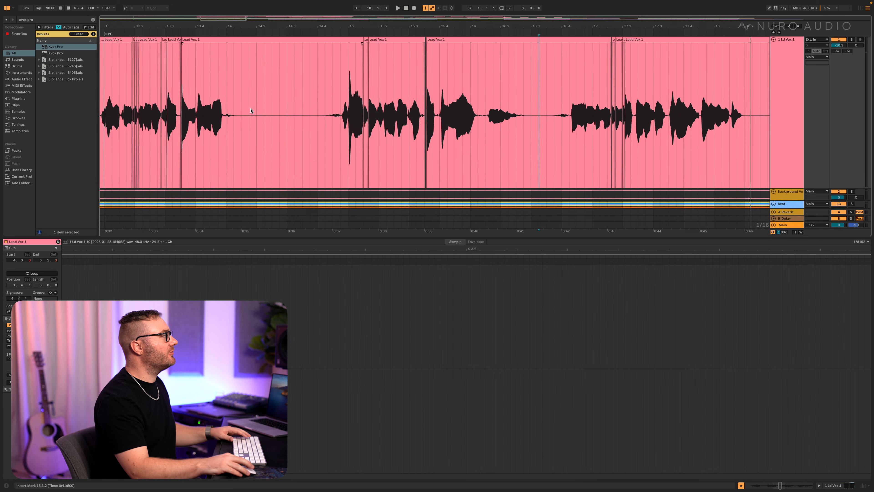